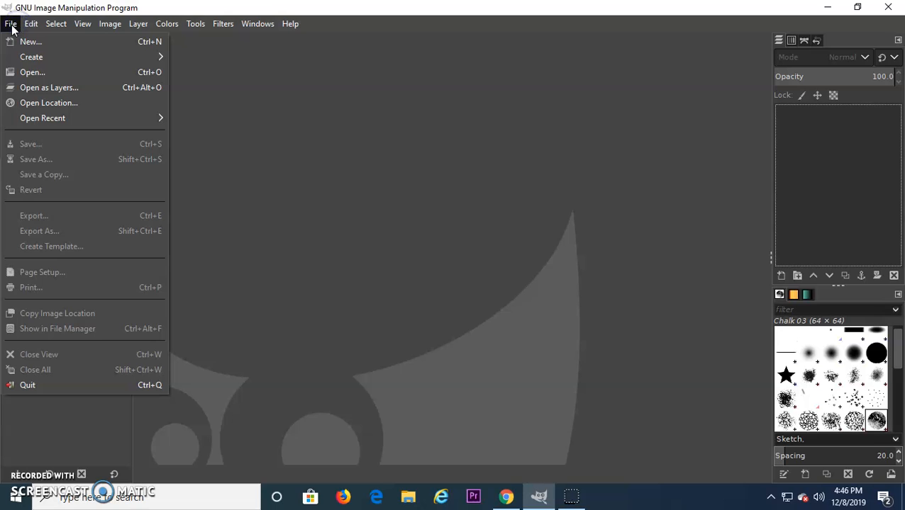
- Create a new image 11 inches wide and 8.5 inches high
click(31, 41)
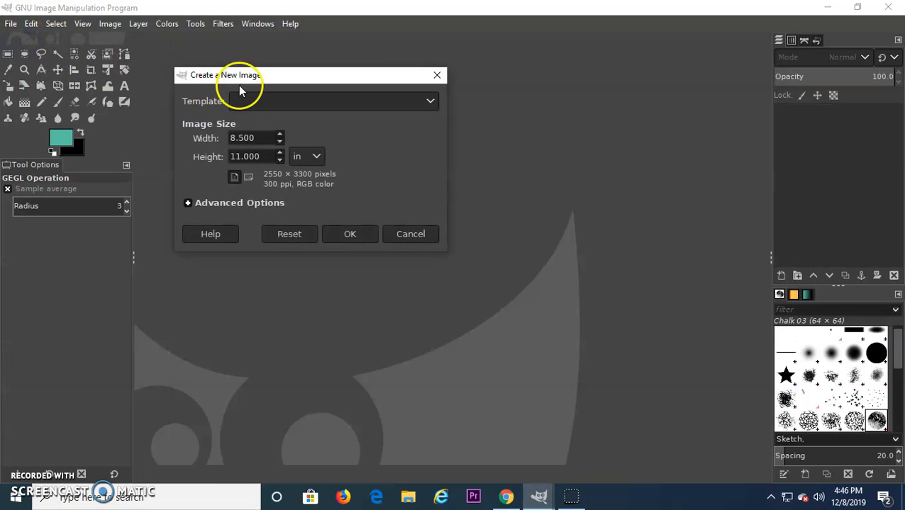
click(266, 138)
double_click(266, 138)
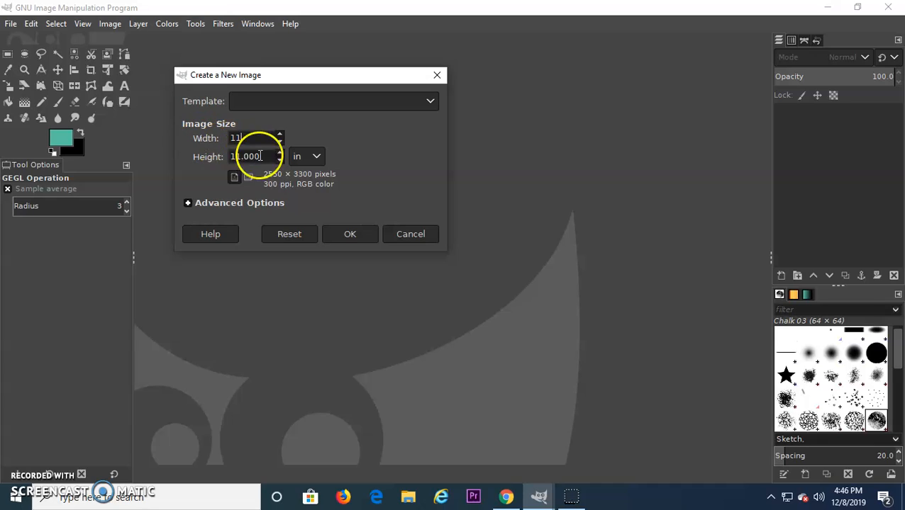
key(Tab)
text(8.5)
click(340, 234)
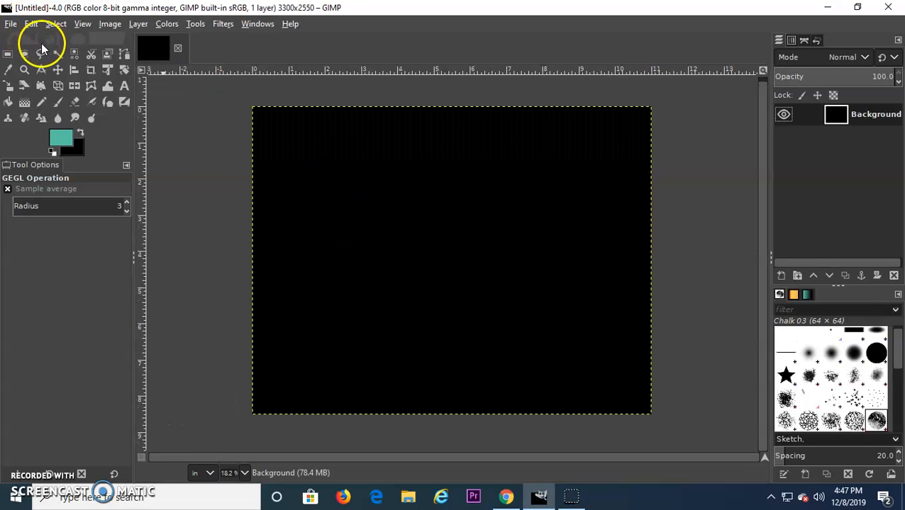
- Switch to Chrome and copy the large running puppy picture from the Google image results
key(alt+Tab)
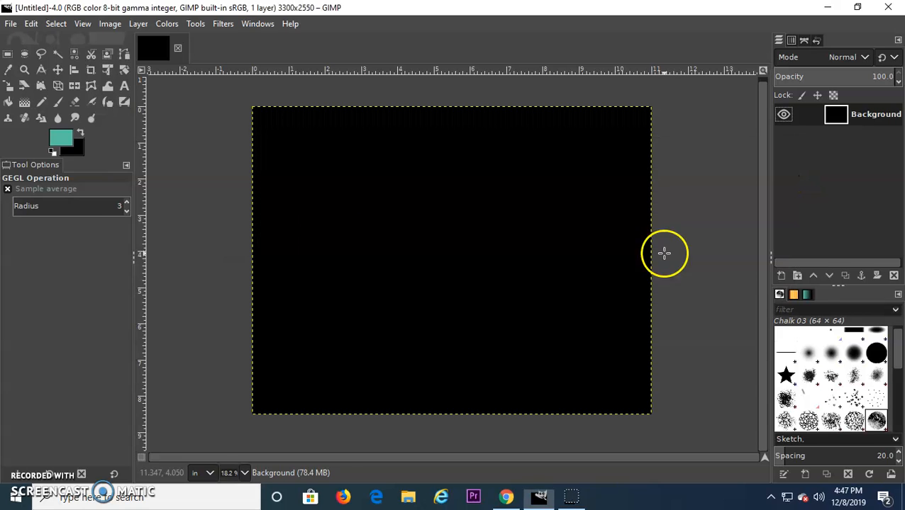
key(alt+Tab)
key(alt+Tab)
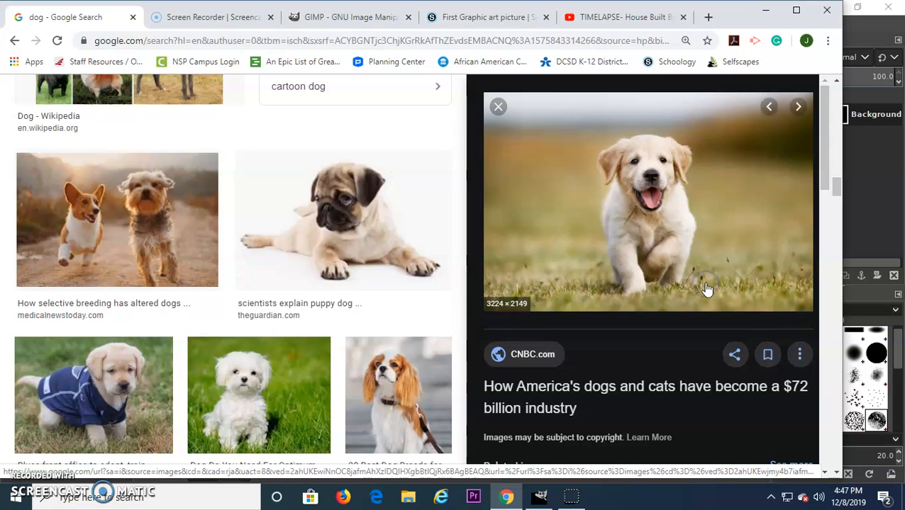
right_click(631, 222)
click(692, 355)
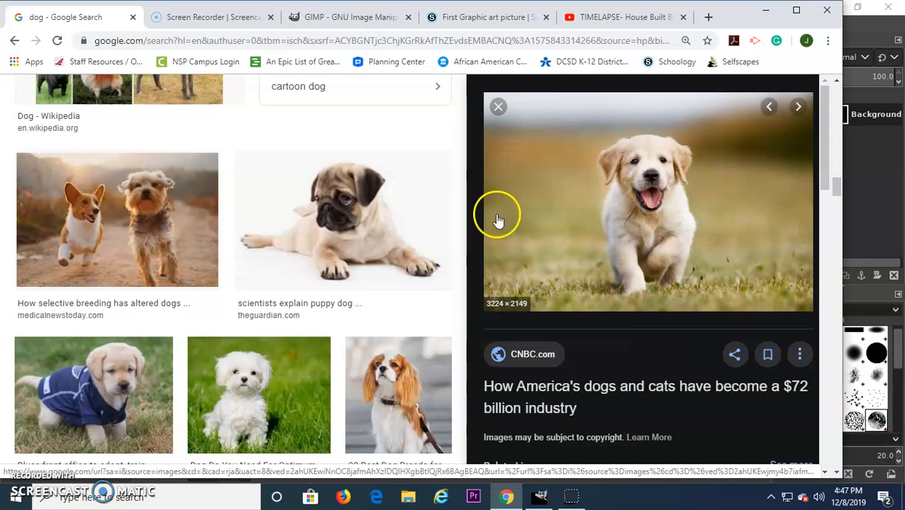
- Return to GIMP, dismiss the Neon filter dialog and paste the copied puppy picture into the new image
key(alt+Tab)
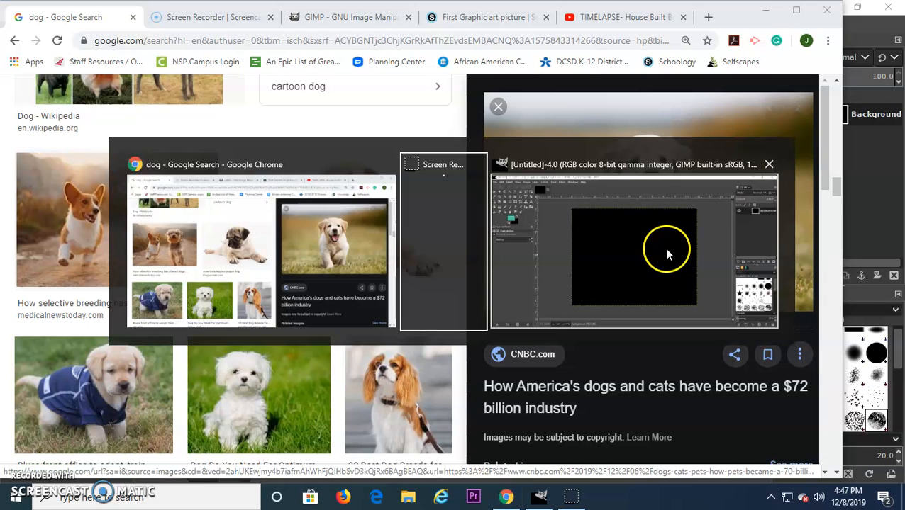
click(767, 11)
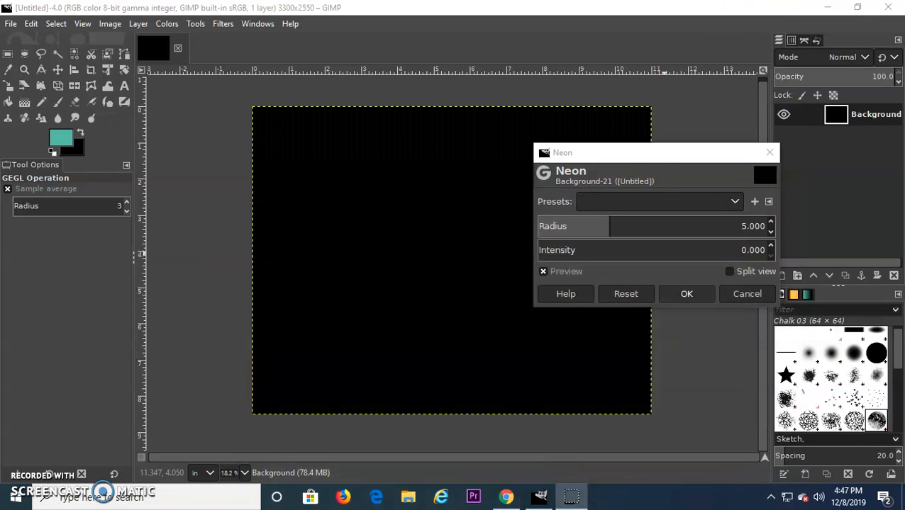
click(772, 153)
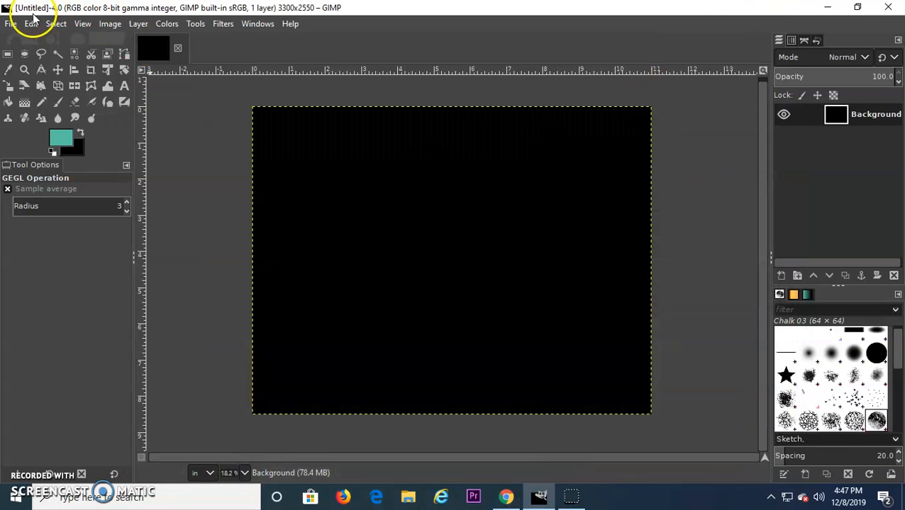
click(31, 24)
click(53, 143)
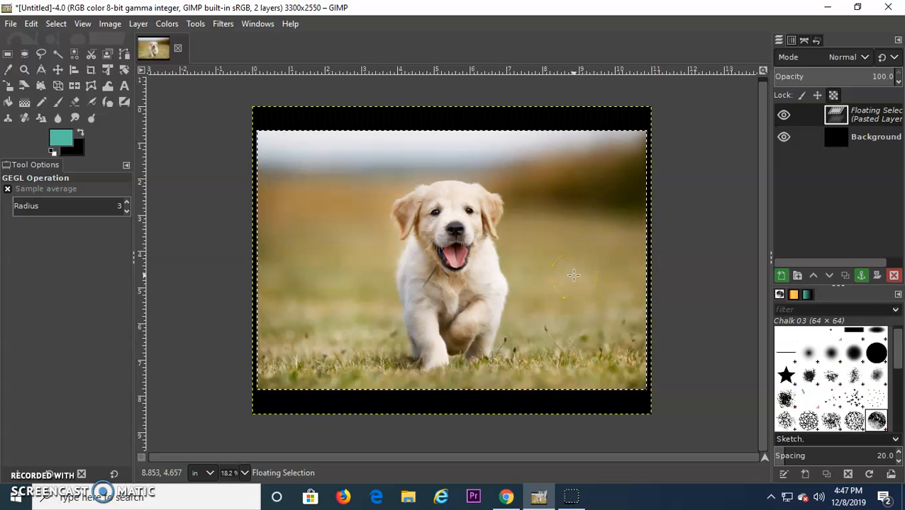
click(31, 24)
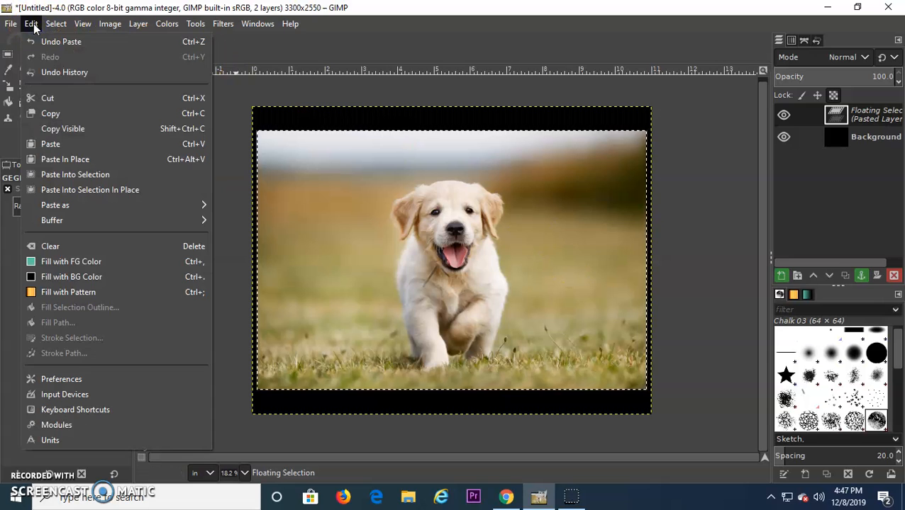
click(34, 27)
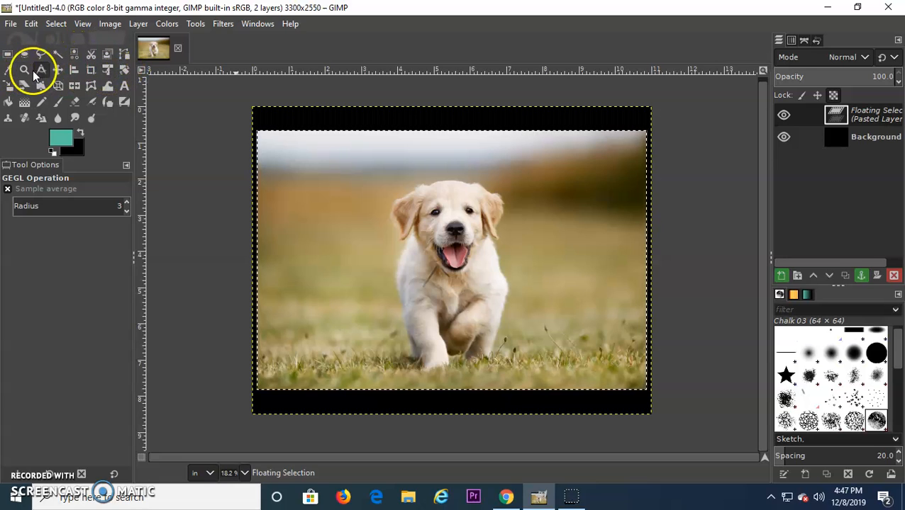
- Scale the pasted puppy picture slightly larger, keeping its aspect ratio, until it spans the canvas width
click(11, 86)
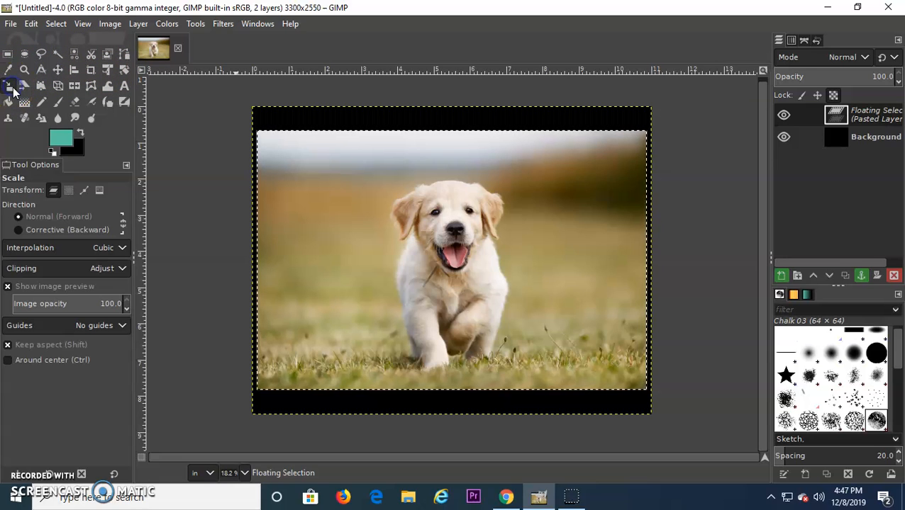
click(14, 89)
click(296, 173)
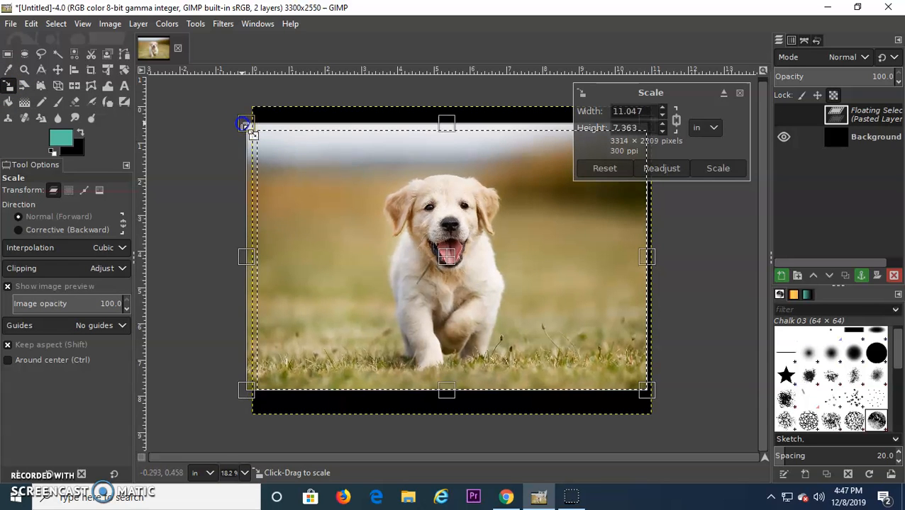
drag(252, 128, 253, 129)
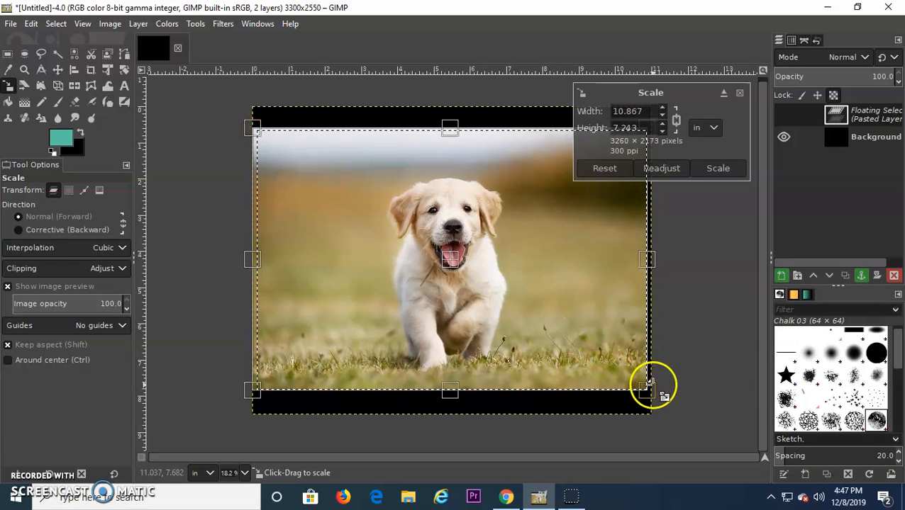
drag(650, 392, 649, 392)
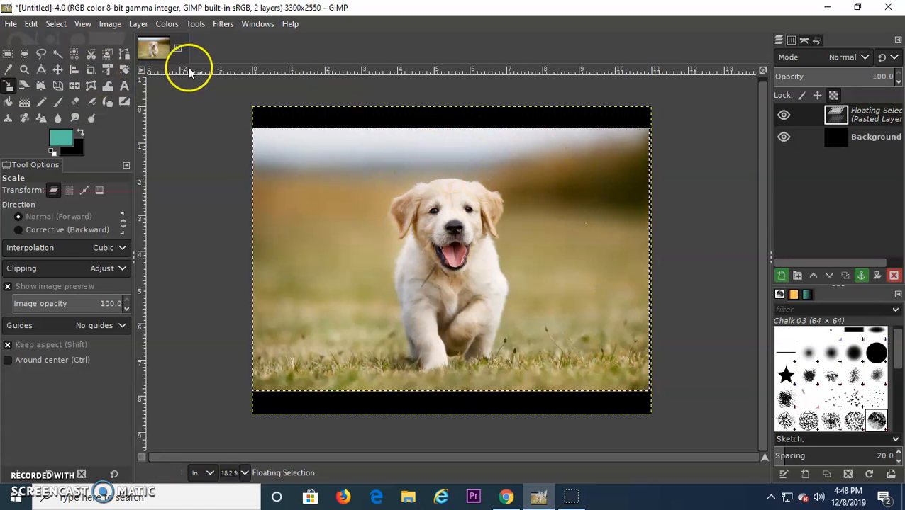
- Crop the image to the puppy picture, about 3256 × 2151 px, removing the black bands above and below it
click(92, 70)
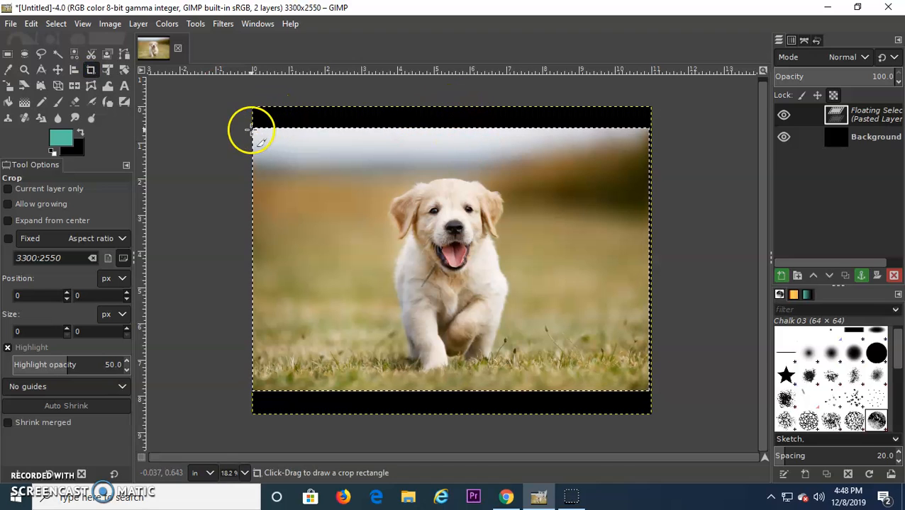
drag(254, 129, 640, 380)
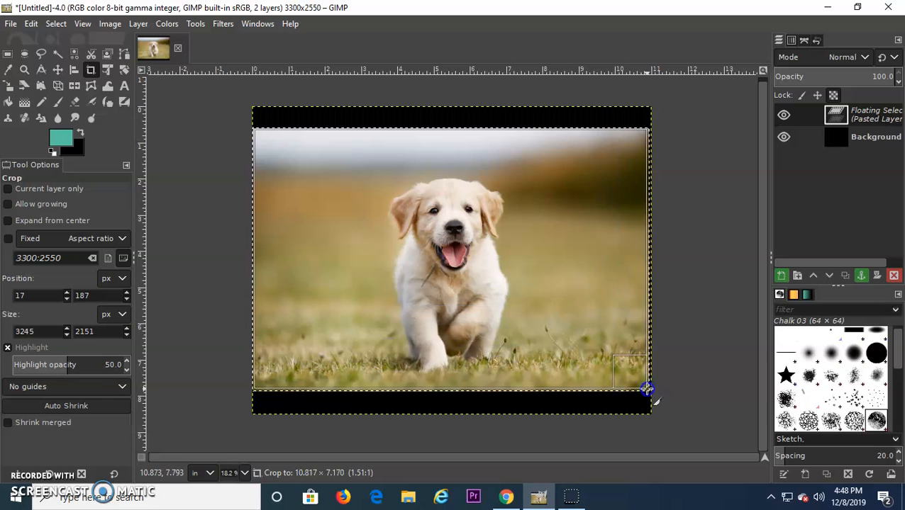
drag(648, 389, 649, 390)
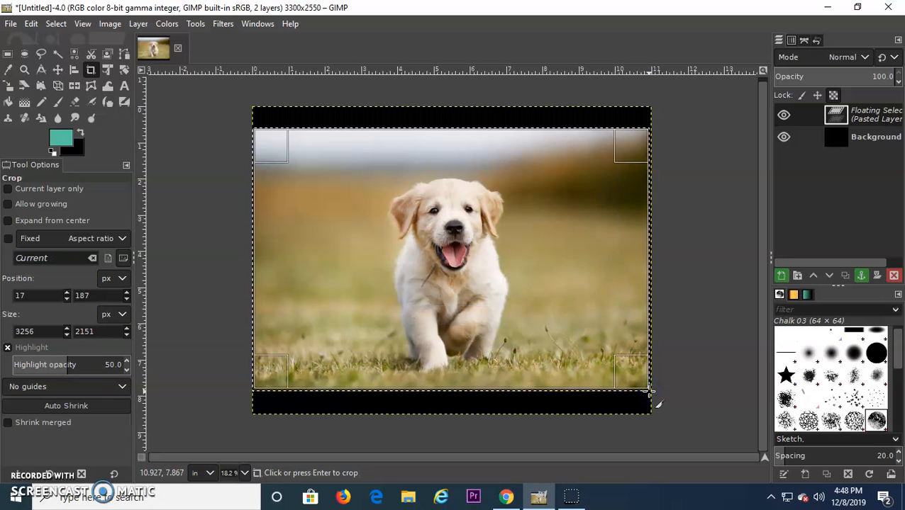
key(Return)
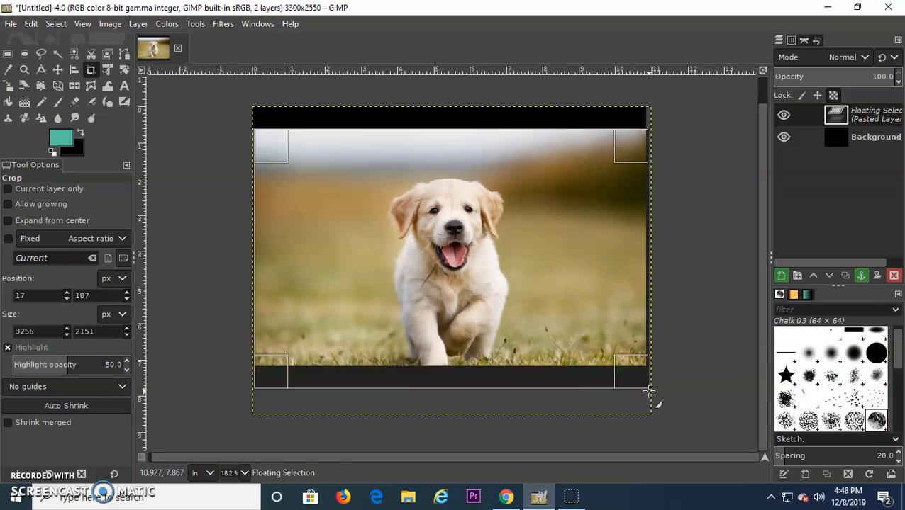
click(695, 383)
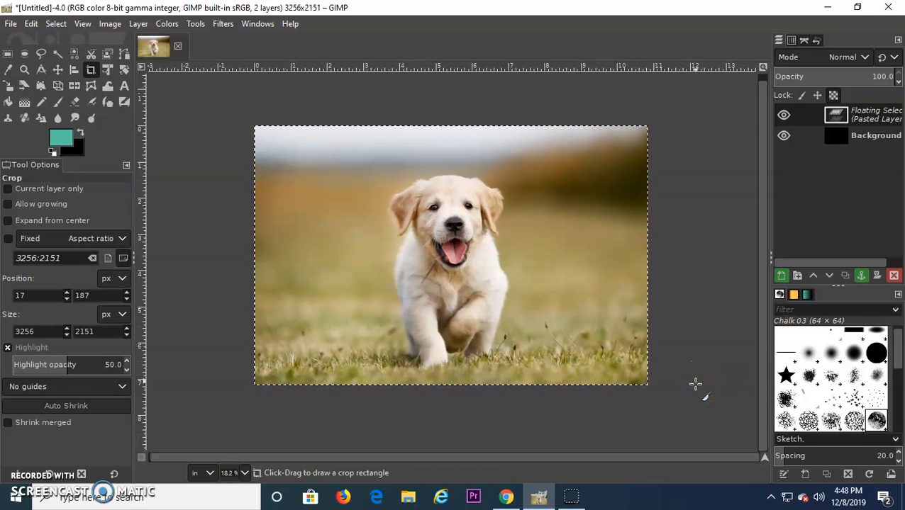
click(699, 223)
click(566, 236)
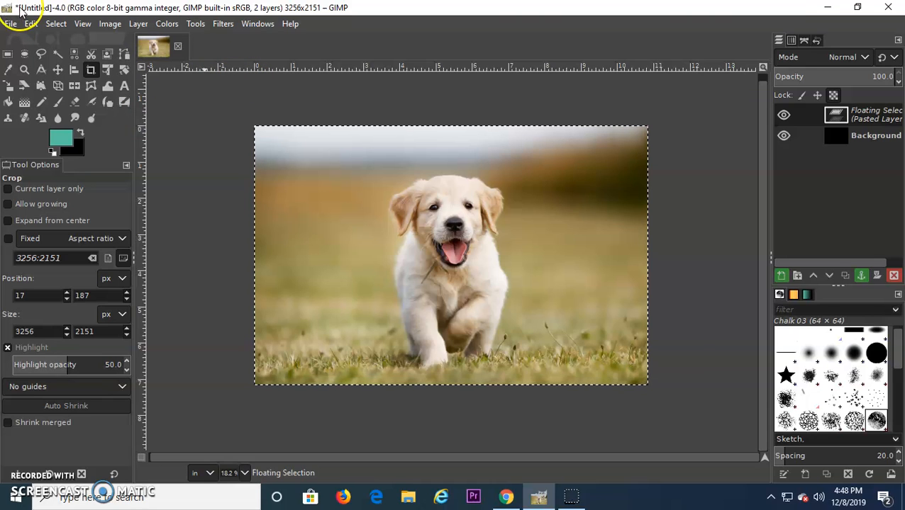
click(110, 25)
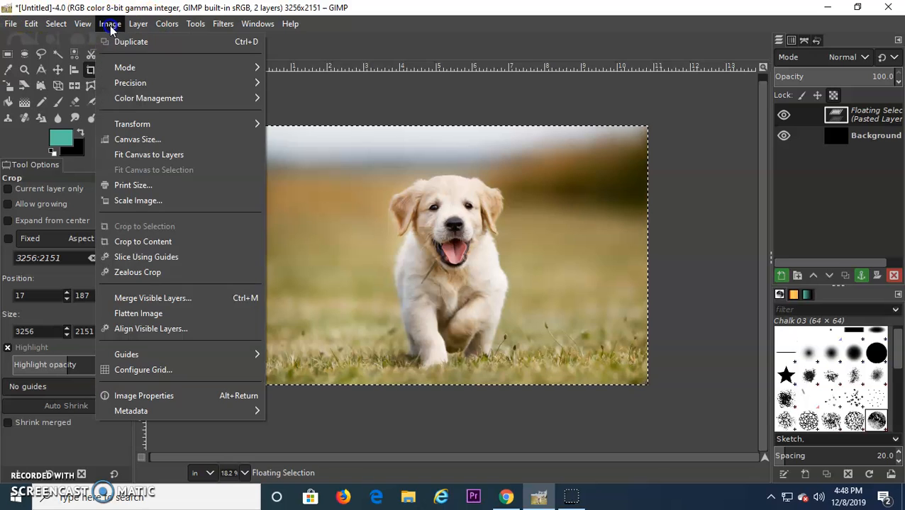
click(149, 69)
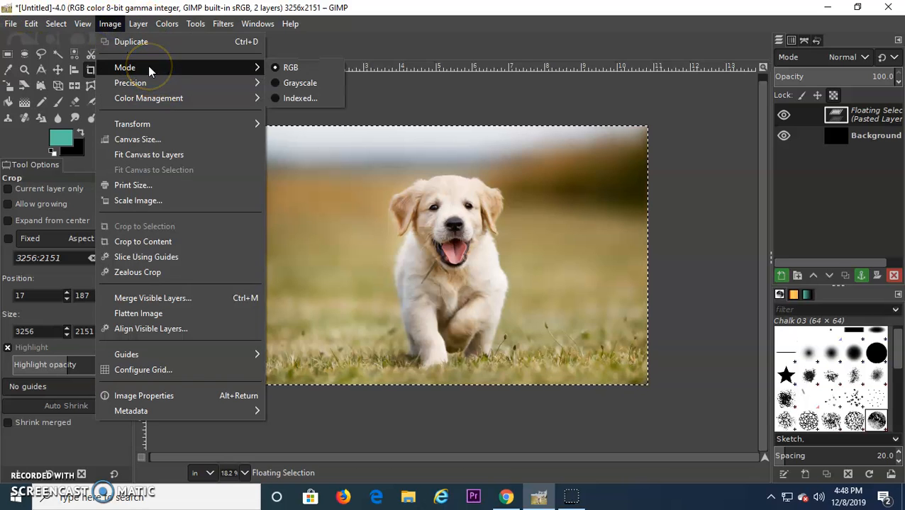
click(112, 24)
click(167, 24)
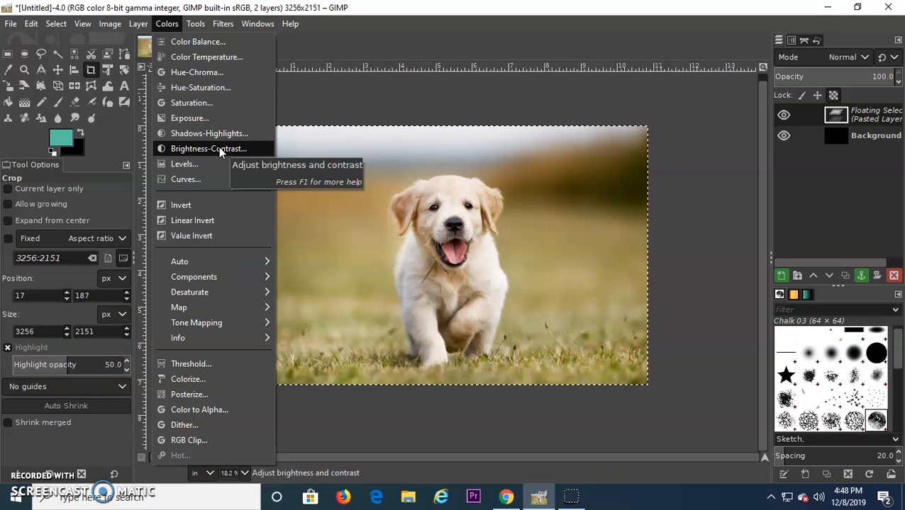
click(59, 105)
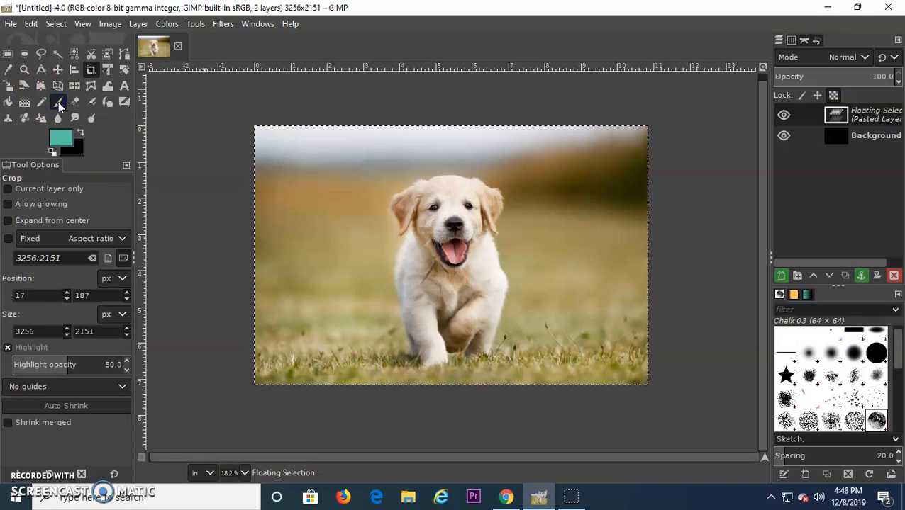
click(59, 104)
click(124, 104)
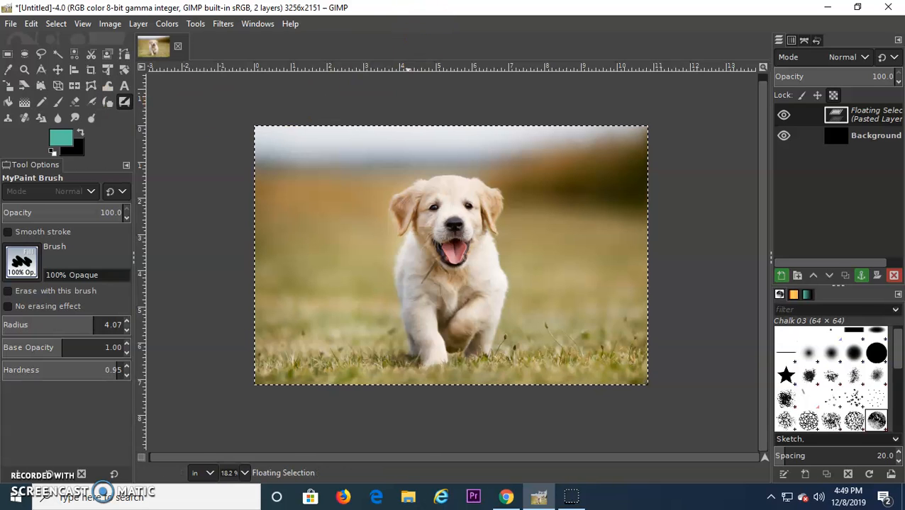
- Make a rectangular selection about 1105 × 2354 px over the left part of the puppy picture
click(8, 54)
drag(237, 112, 370, 395)
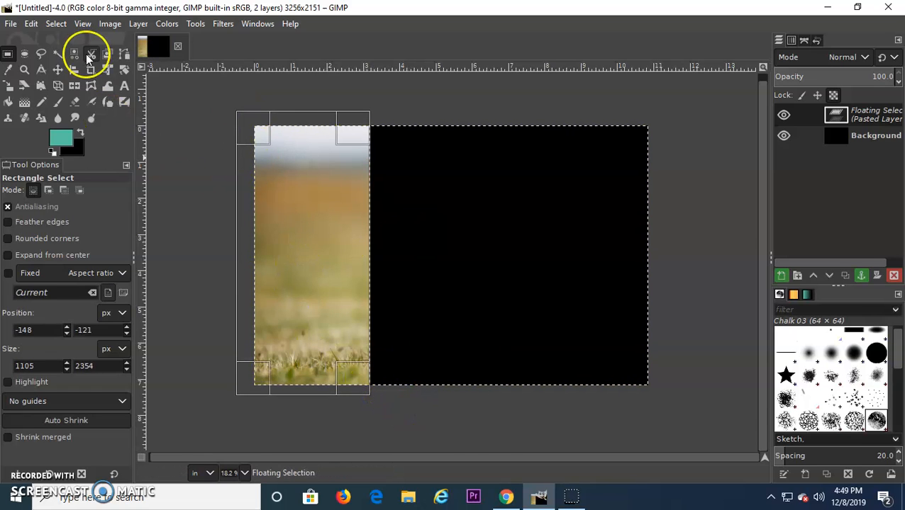
- Try a Hue-Saturation adjustment on the selected strip with hue -131.7, lightness 45.7 and saturation -26.2
click(167, 24)
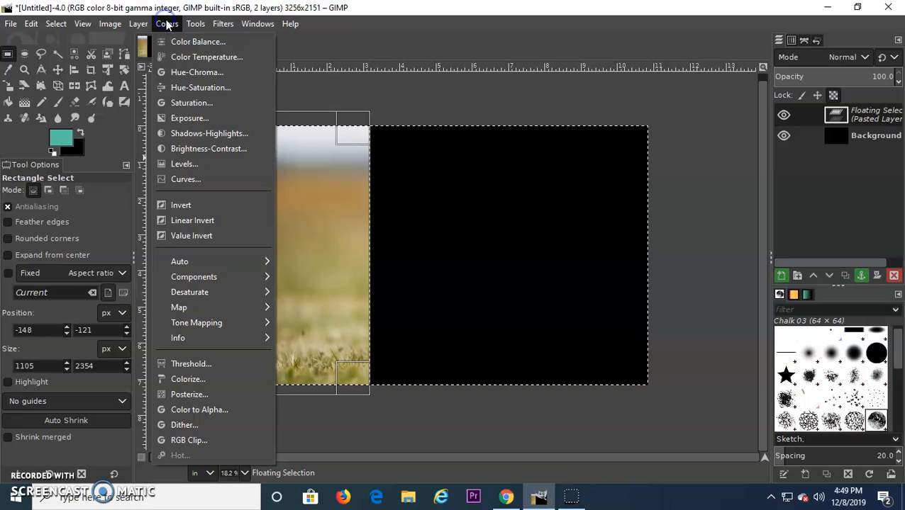
click(184, 87)
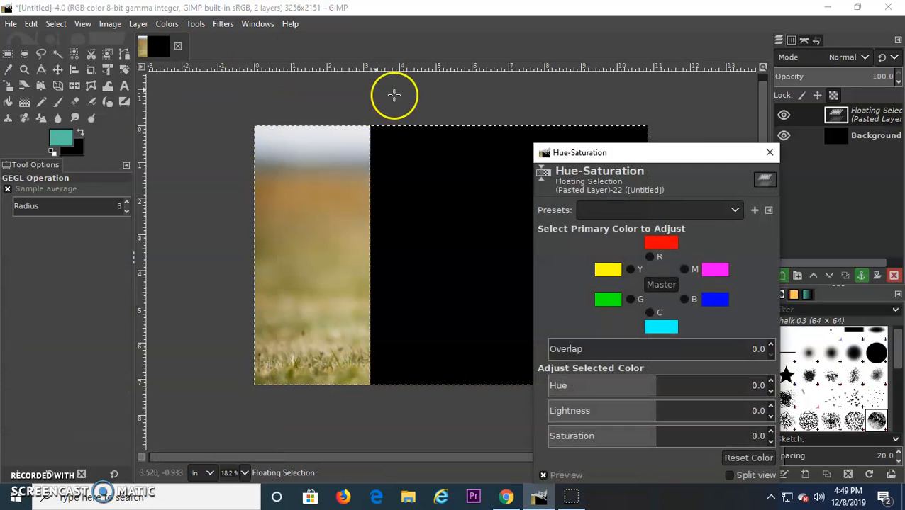
click(661, 243)
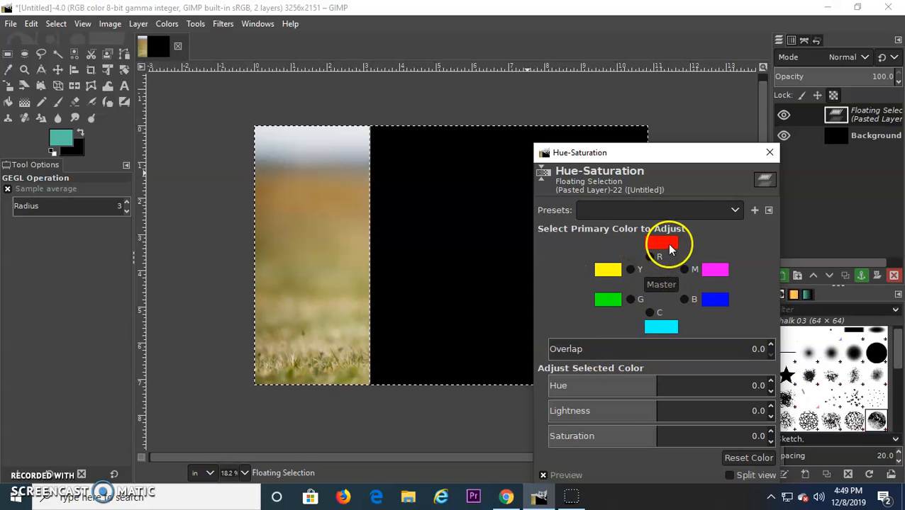
drag(650, 385, 576, 386)
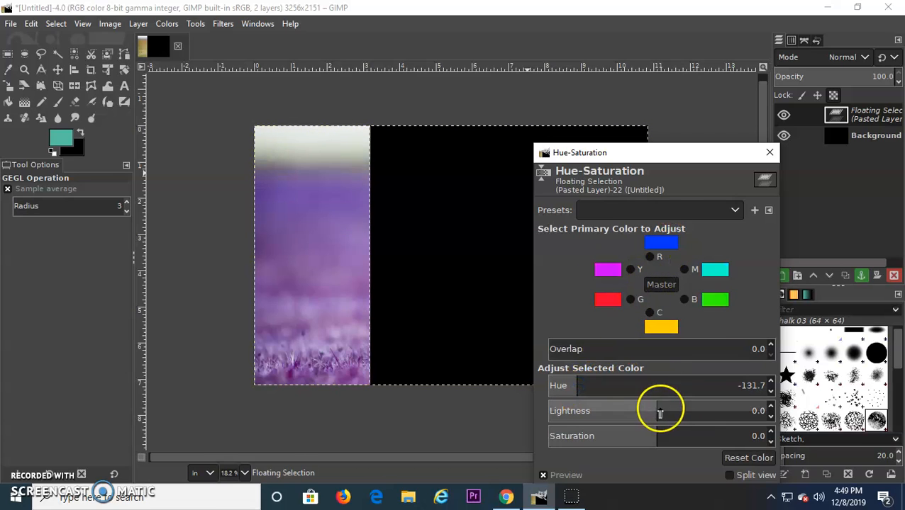
drag(660, 410, 708, 410)
drag(652, 434, 628, 434)
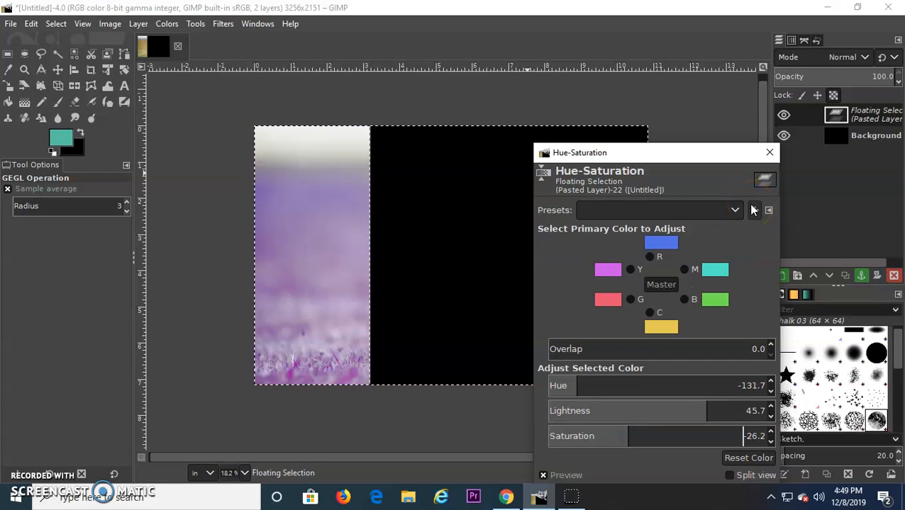
click(768, 154)
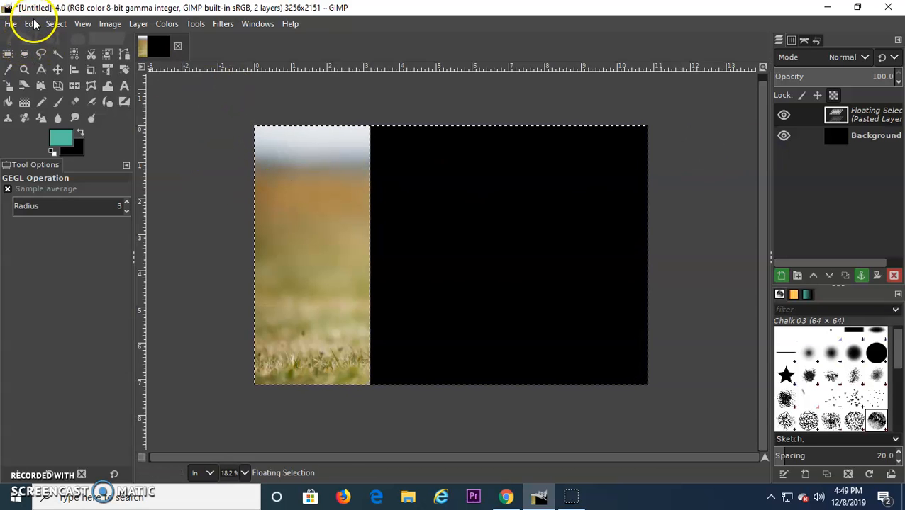
click(376, 147)
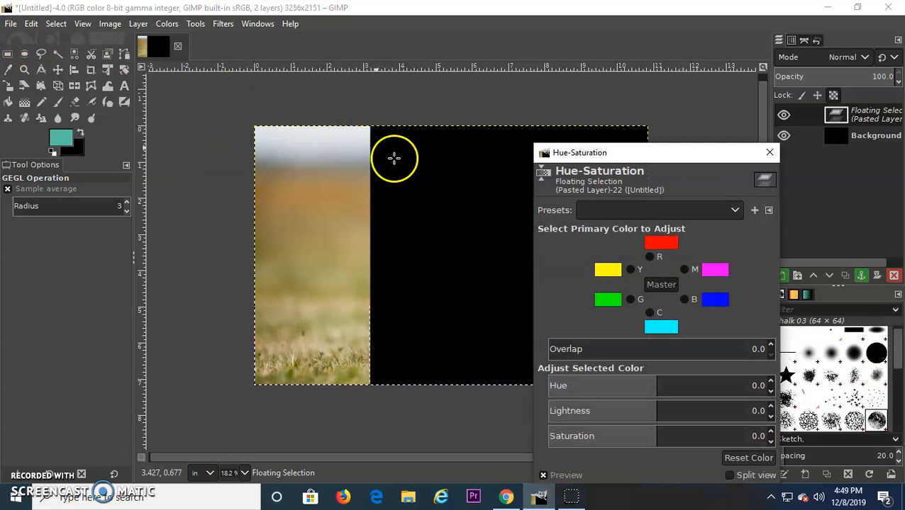
- Close the Hue-Saturation adjustment and revert the picture to the Crop Image state in the undo history
click(769, 153)
click(817, 40)
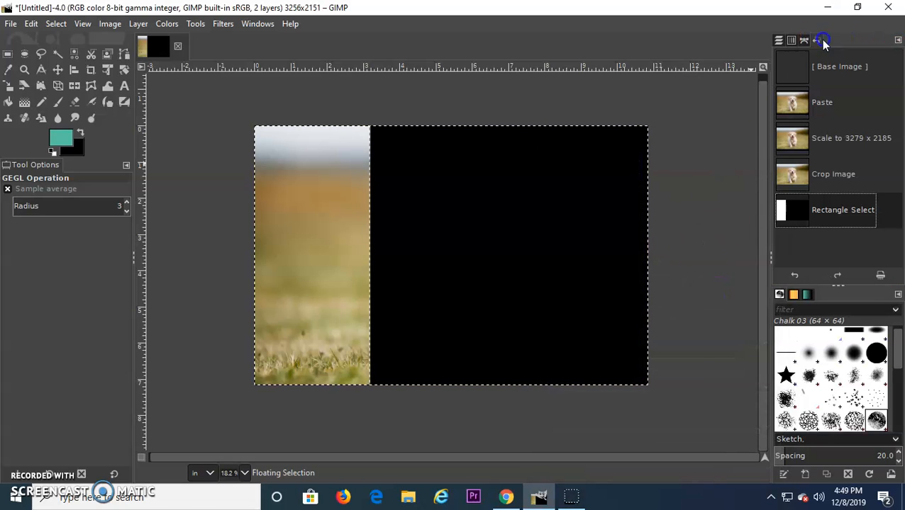
click(797, 179)
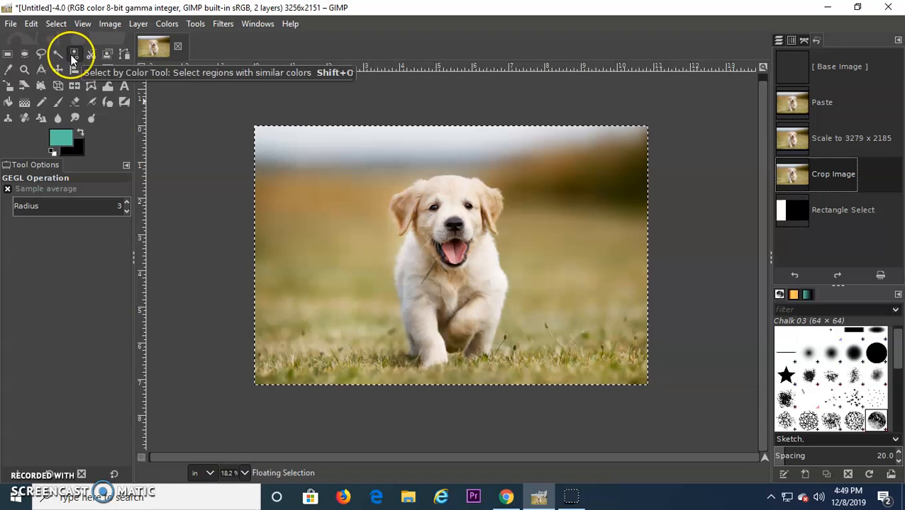
- Try to outline the puppy with the Foreground Select tool, anchoring the floating selection
click(107, 56)
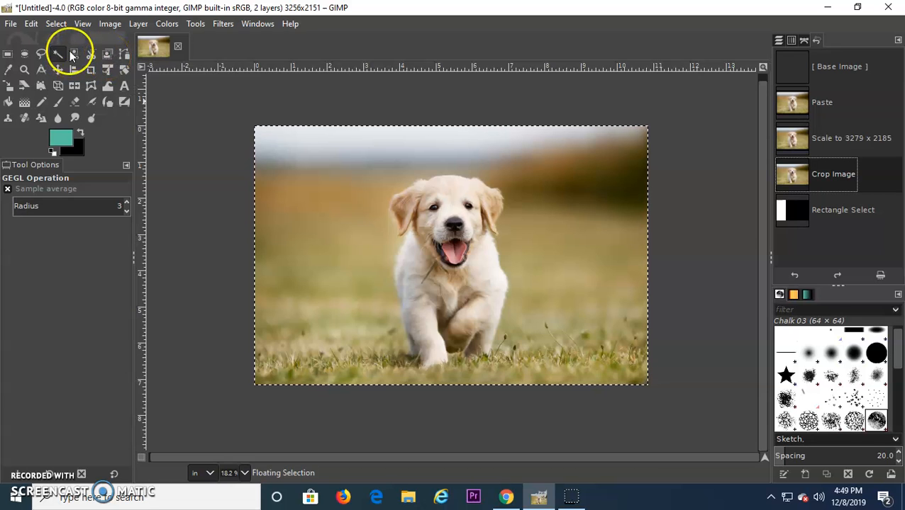
click(107, 54)
mouse_move(451, 190)
mouse_down()
mouse_move(468, 195)
mouse_move(481, 181)
mouse_up()
mouse_move(423, 180)
mouse_down()
mouse_move(392, 207)
mouse_move(398, 238)
mouse_move(405, 226)
mouse_move(392, 275)
mouse_move(428, 372)
mouse_move(444, 369)
mouse_move(450, 351)
mouse_move(488, 355)
mouse_move(509, 278)
mouse_move(493, 232)
mouse_move(498, 238)
mouse_move(501, 188)
mouse_move(475, 180)
mouse_up()
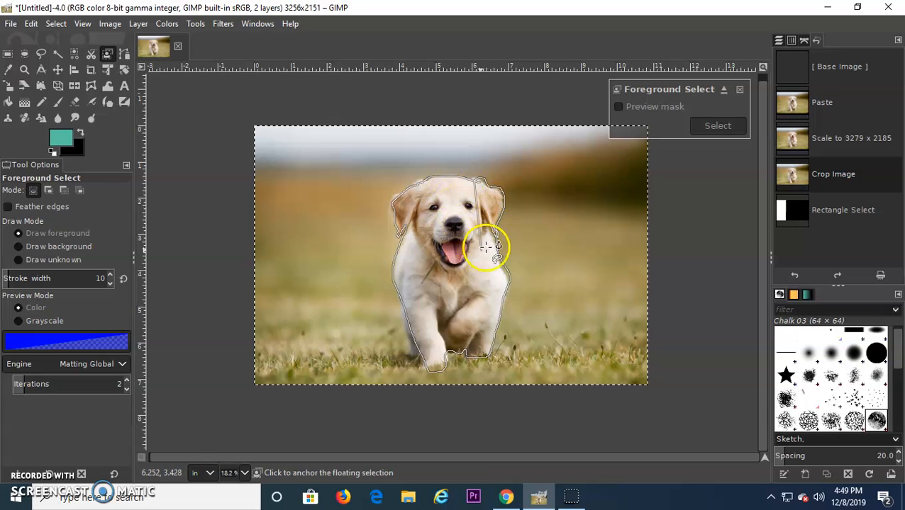
click(476, 181)
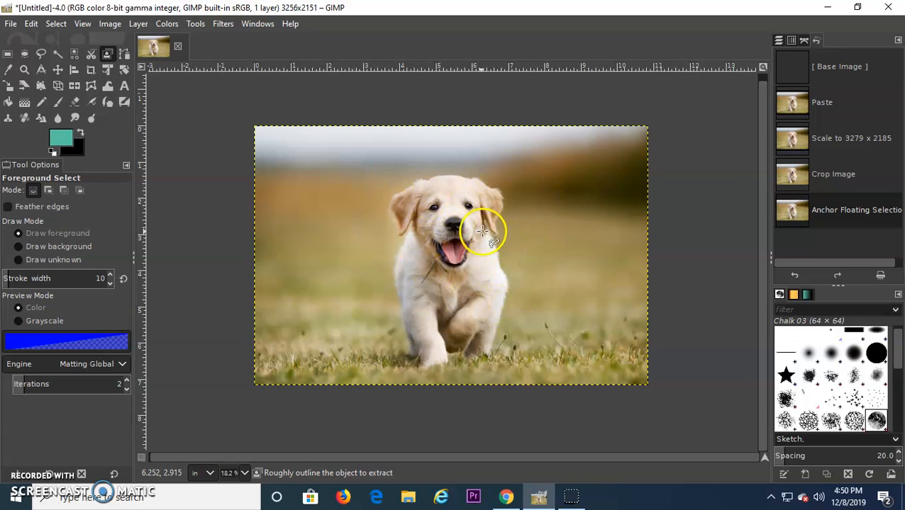
- Set the Foreground Select stroke width to 179 and its preview mode to Grayscale
drag(6, 280, 40, 279)
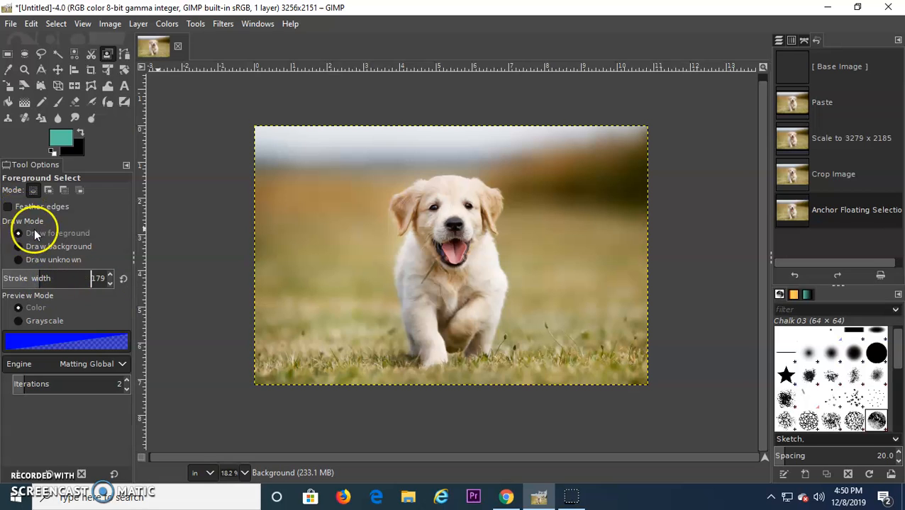
click(28, 321)
click(19, 309)
click(31, 321)
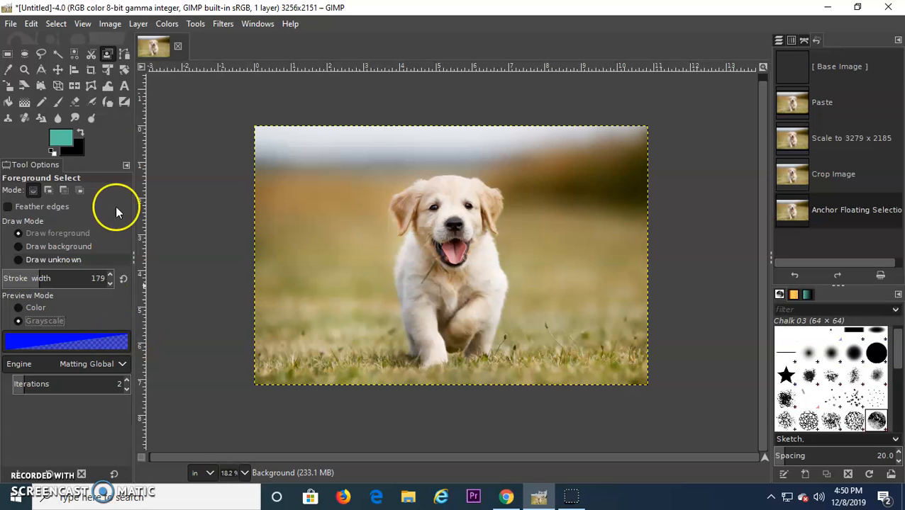
- Try to trace the puppy with Scissors Select, placing points from its head along its side and around its front paw
click(91, 54)
click(436, 177)
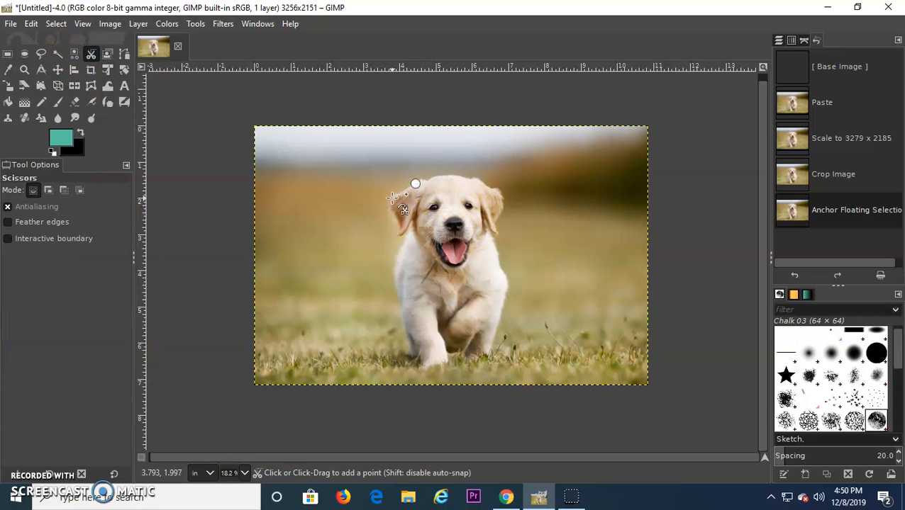
click(399, 265)
click(397, 292)
click(403, 315)
click(412, 338)
click(416, 364)
click(434, 372)
click(448, 354)
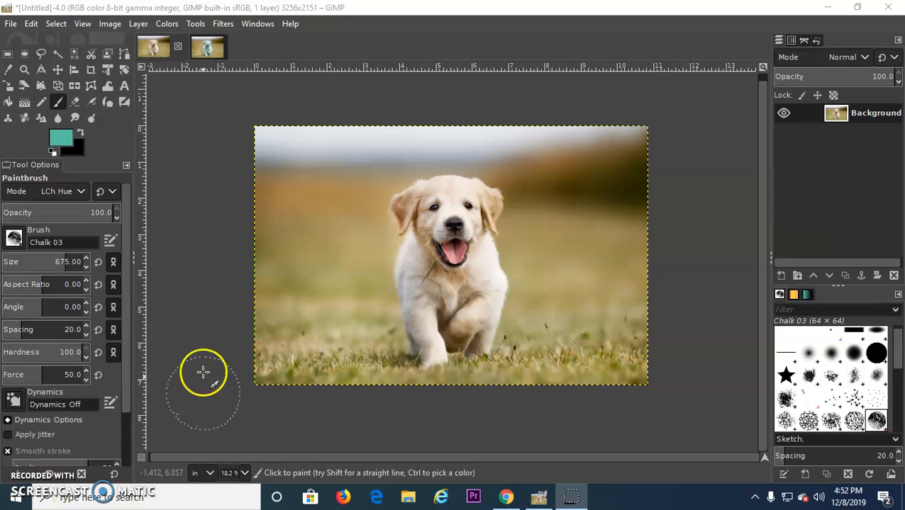
- Select the picture's left strip, about 1051 × 2288 px, and adjust it in Hue-Saturation to hue 74.6, lightness -28.0 and saturation 3.8
click(7, 55)
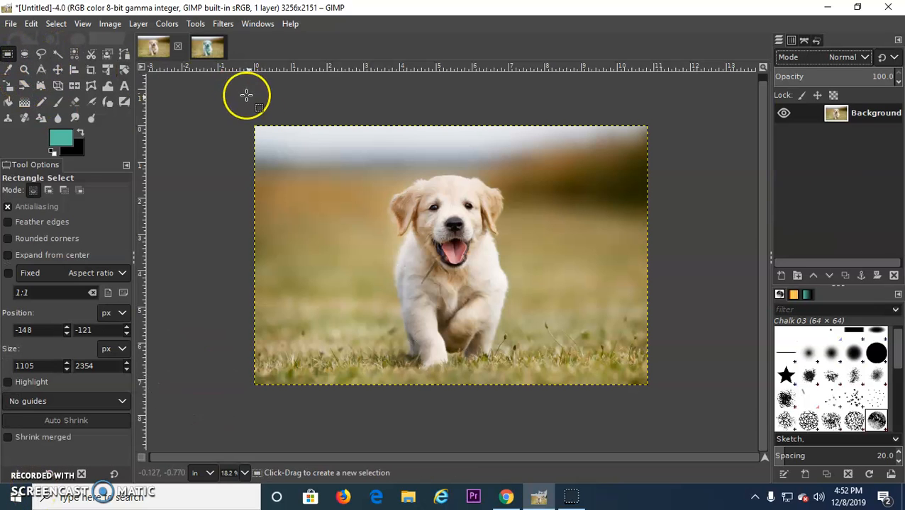
drag(244, 116, 370, 392)
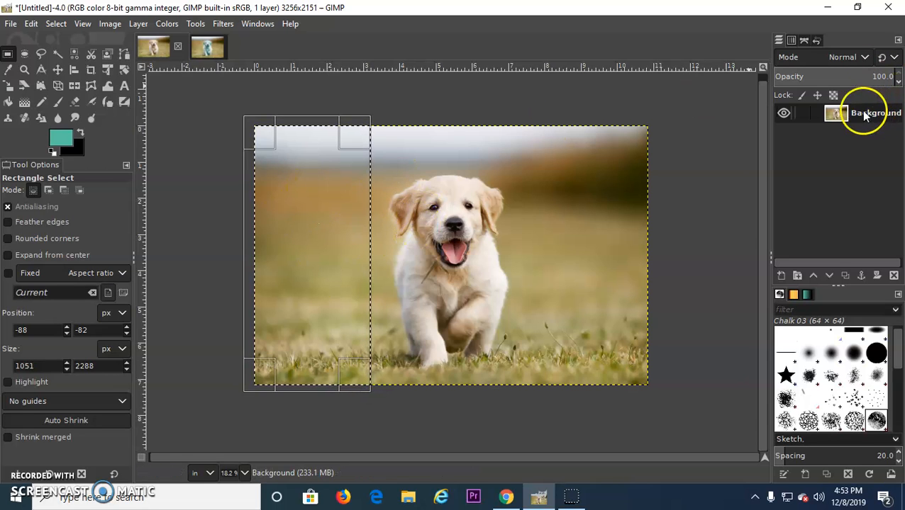
click(110, 24)
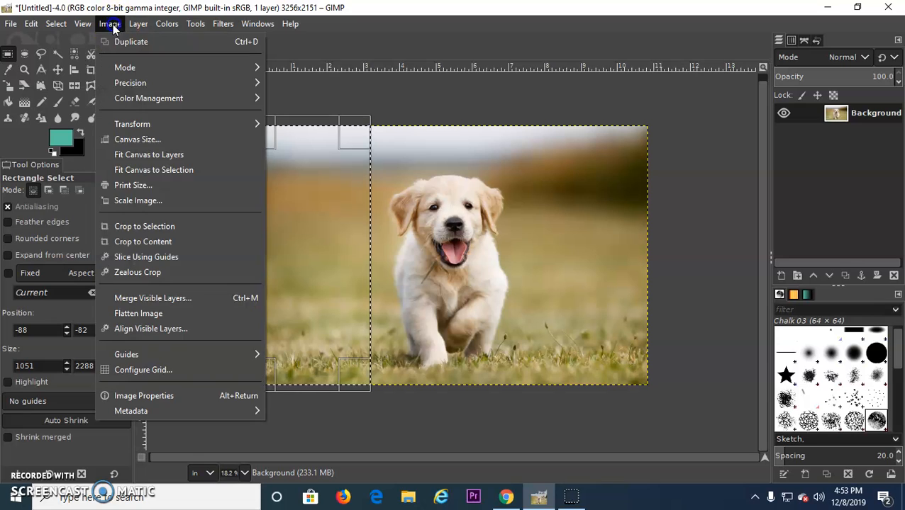
click(168, 25)
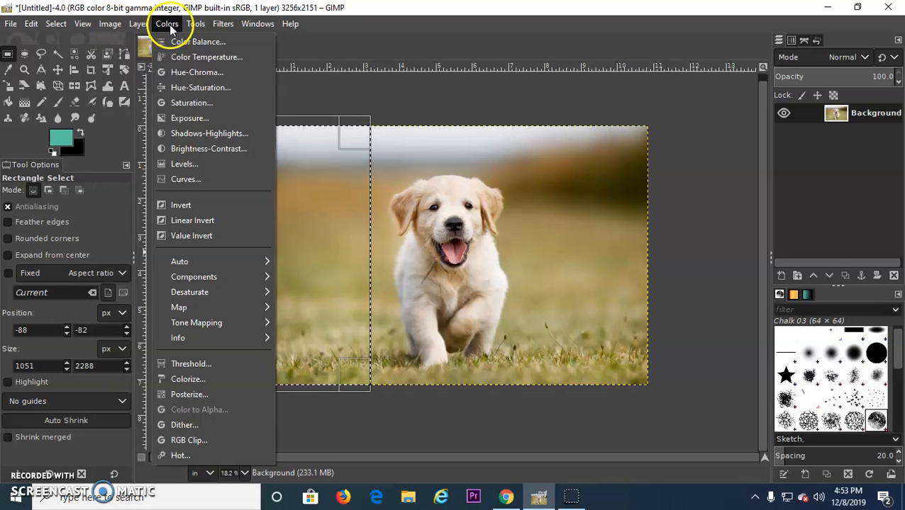
click(207, 89)
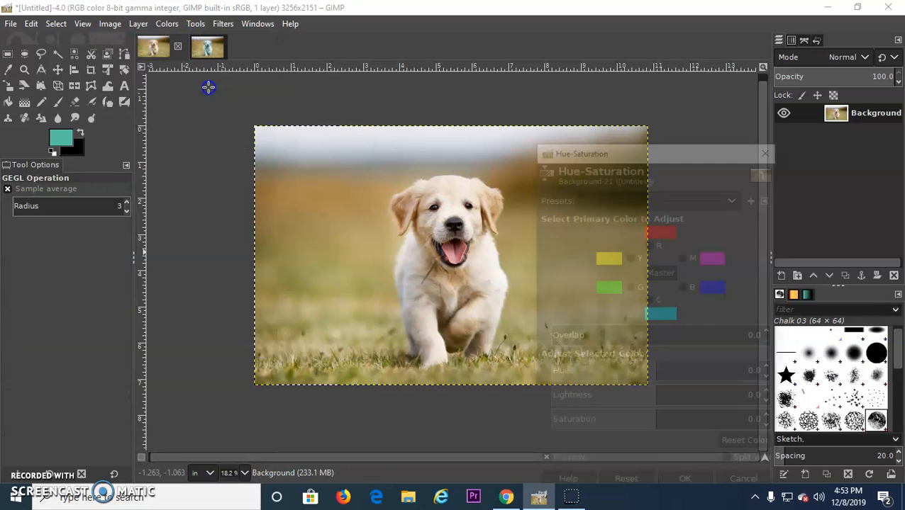
drag(652, 375, 702, 373)
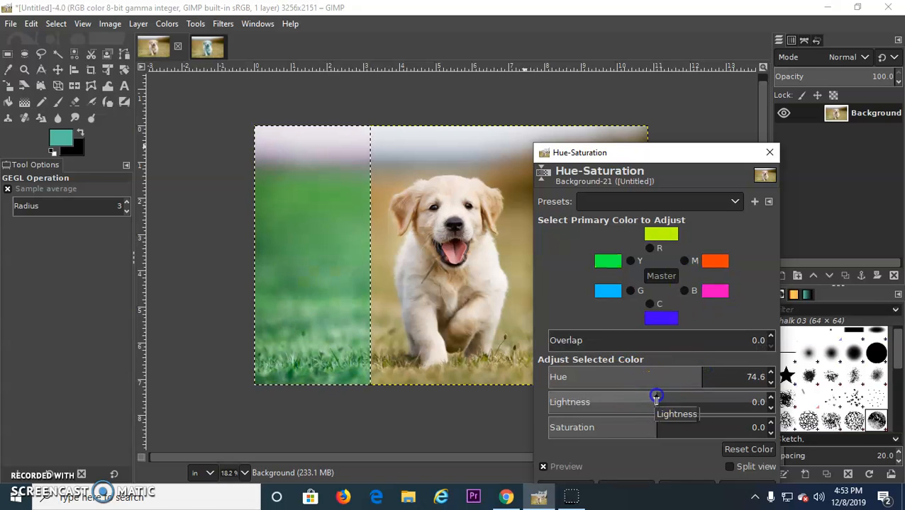
drag(655, 398, 626, 398)
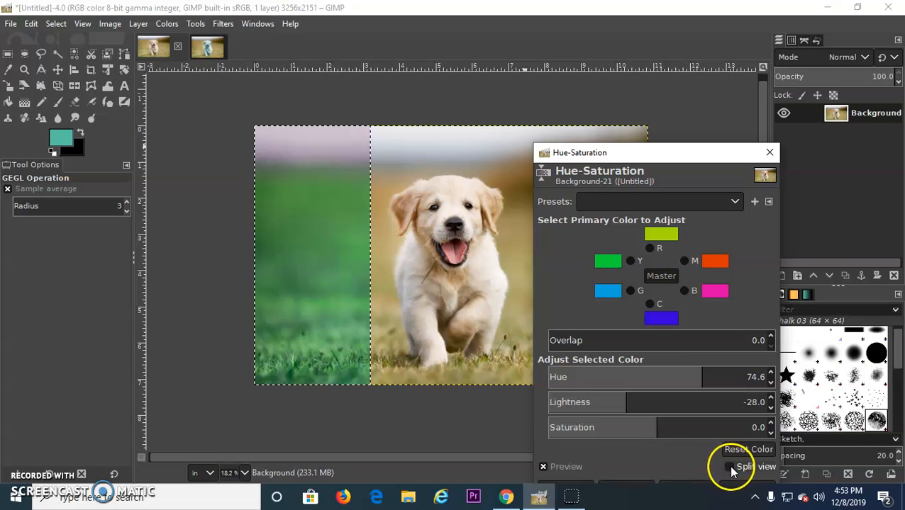
drag(657, 428, 677, 428)
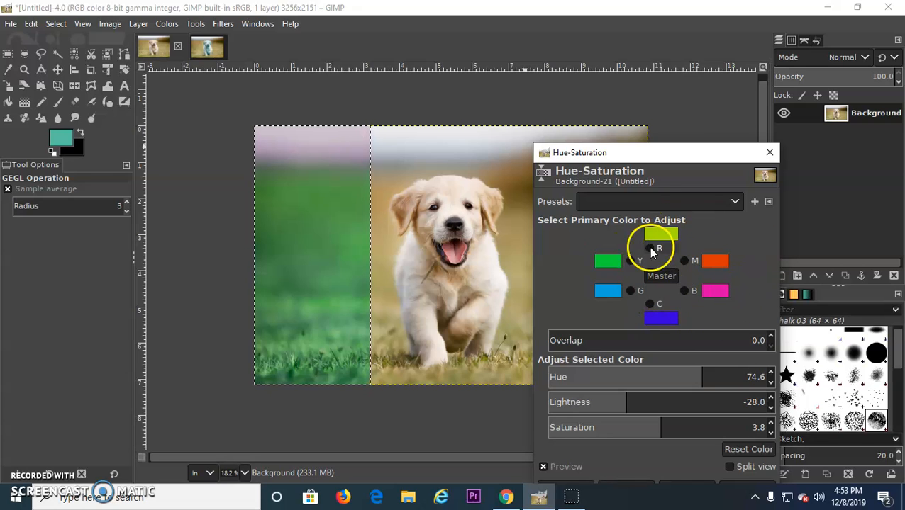
- Set yellow lightness to 6.2, green lightness to 4.5 and green hue to -74.6 for the left strip, and apply the Hue-Saturation adjustment
click(630, 261)
drag(650, 403, 603, 413)
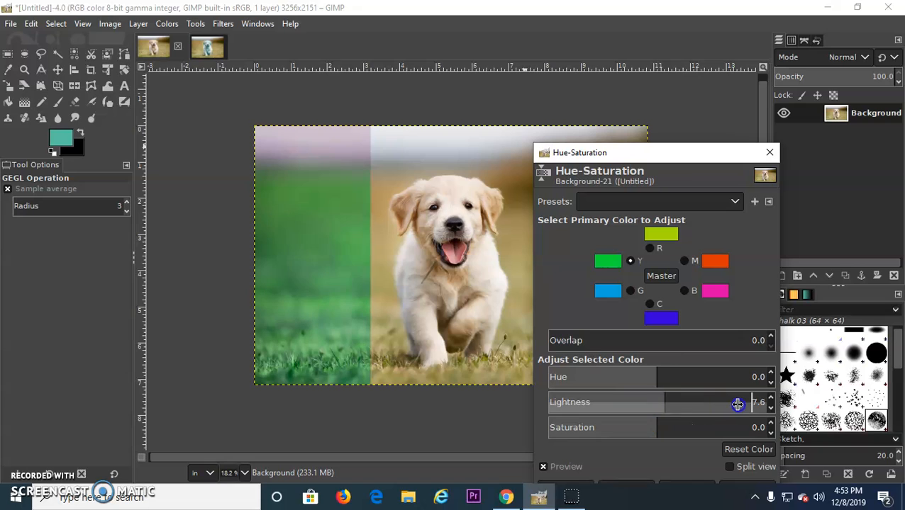
drag(737, 405, 714, 409)
click(599, 275)
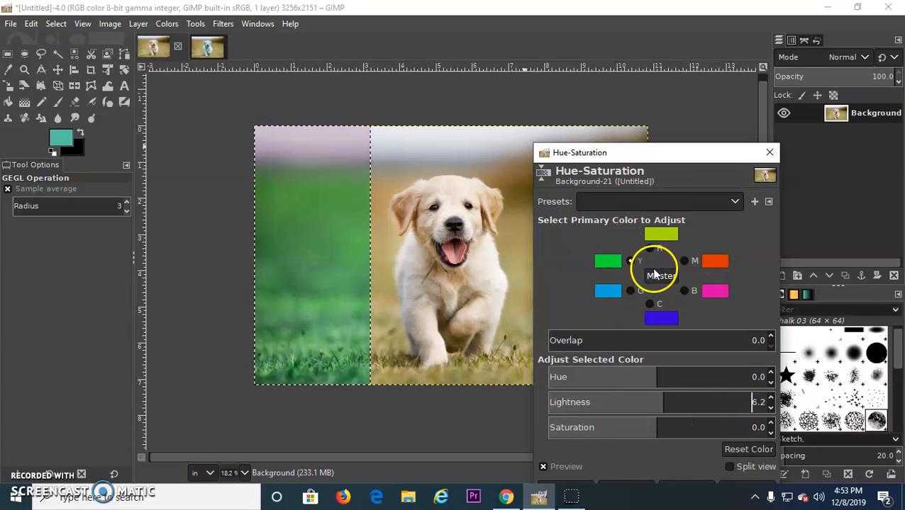
click(630, 292)
mouse_move(650, 410)
mouse_down()
mouse_move(704, 409)
mouse_move(643, 410)
mouse_up()
drag(656, 379, 610, 376)
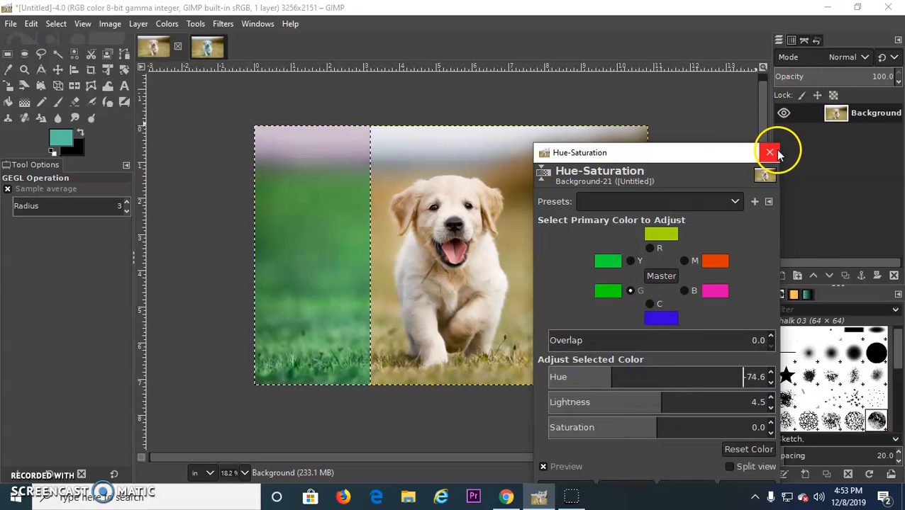
drag(685, 153, 652, 64)
click(659, 399)
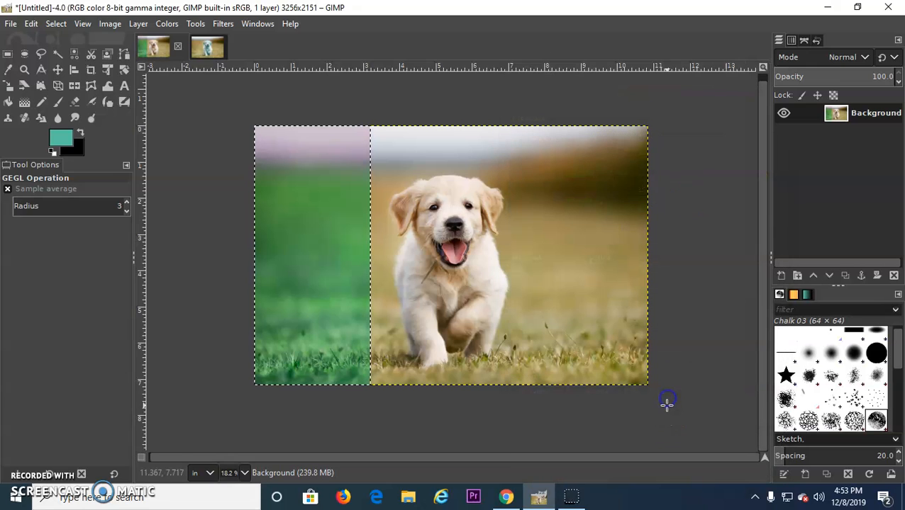
click(377, 105)
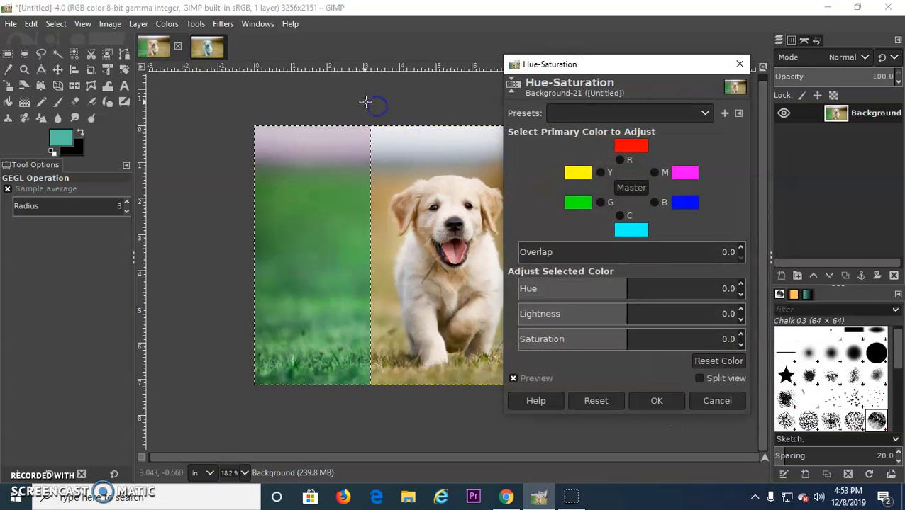
click(740, 64)
- Select the middle section around the puppy, about 1226 × 2403 px, and desaturate it with a Saturation scale of 0
click(8, 54)
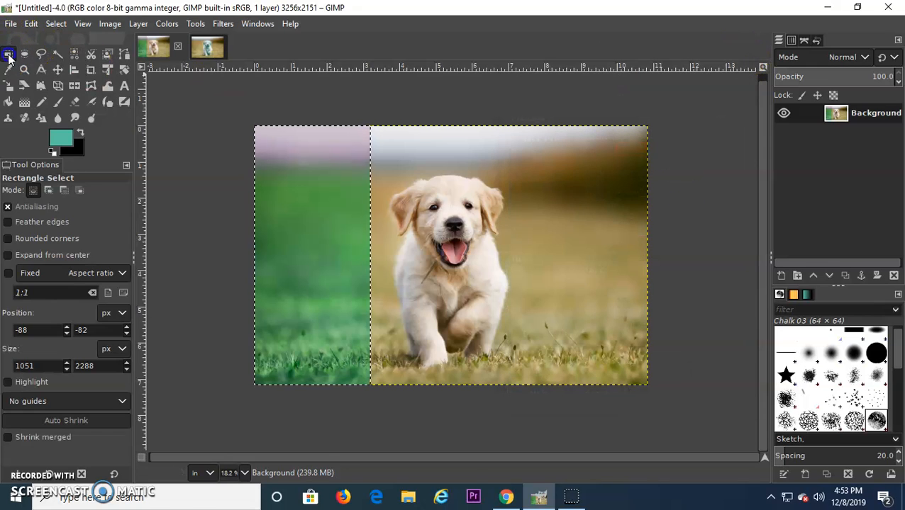
drag(368, 114, 519, 405)
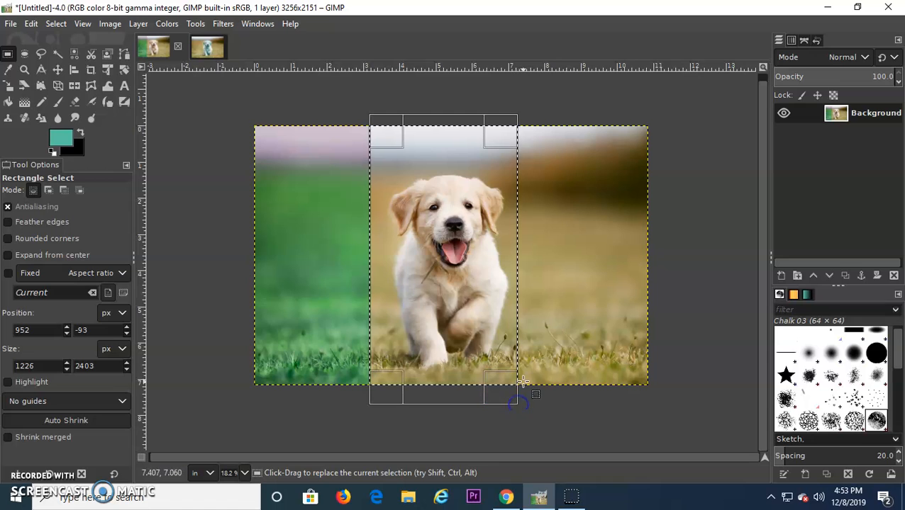
click(167, 24)
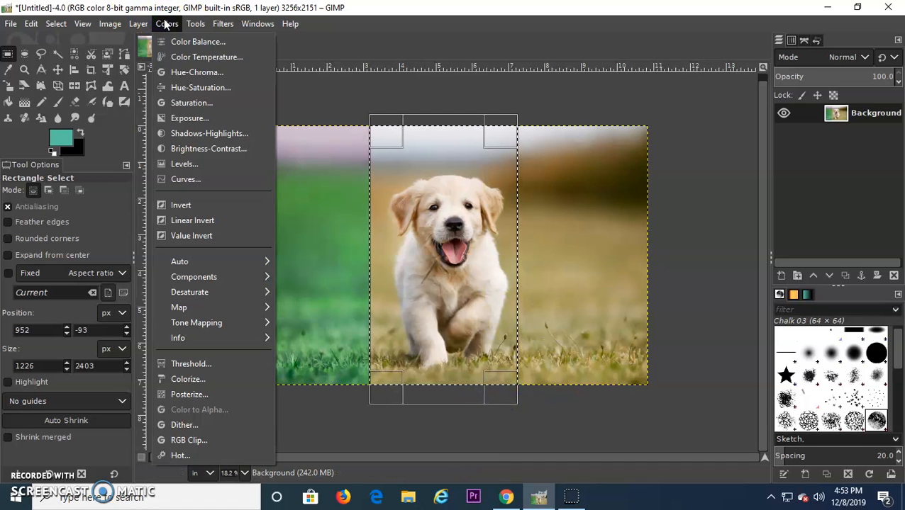
click(194, 110)
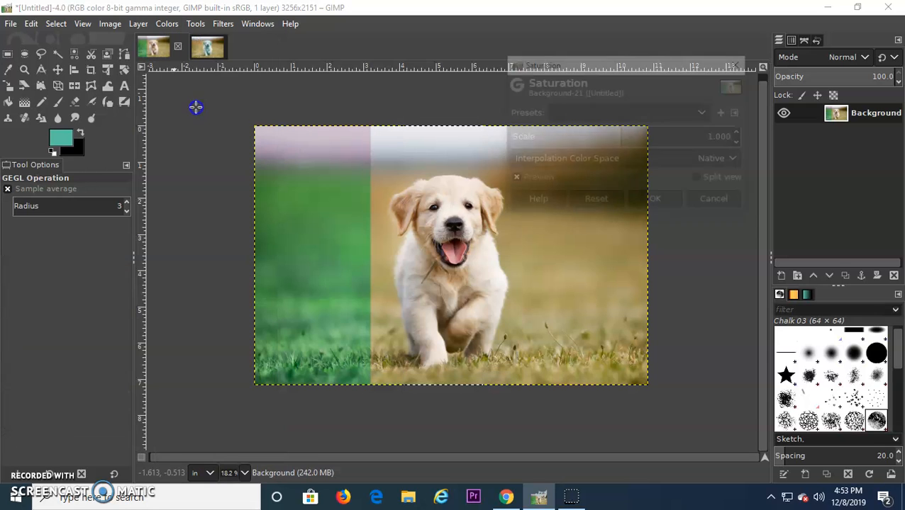
click(627, 114)
click(621, 140)
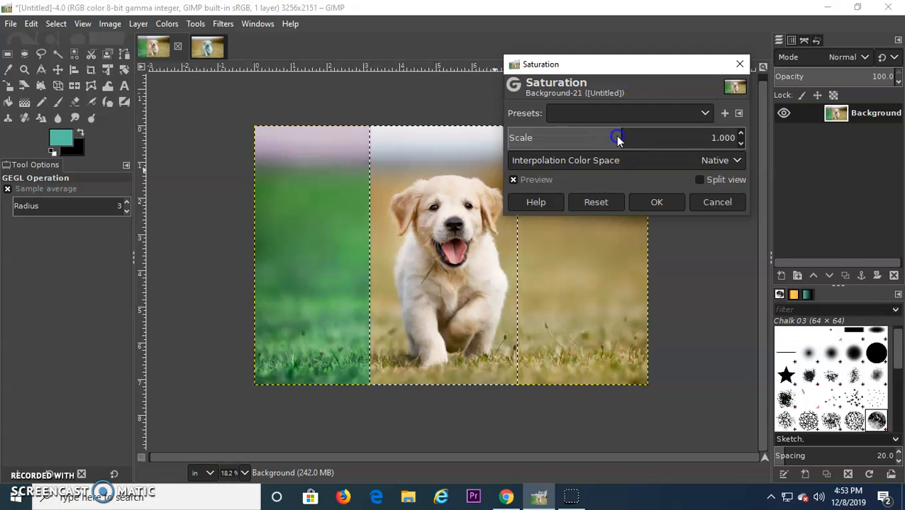
drag(616, 138, 440, 138)
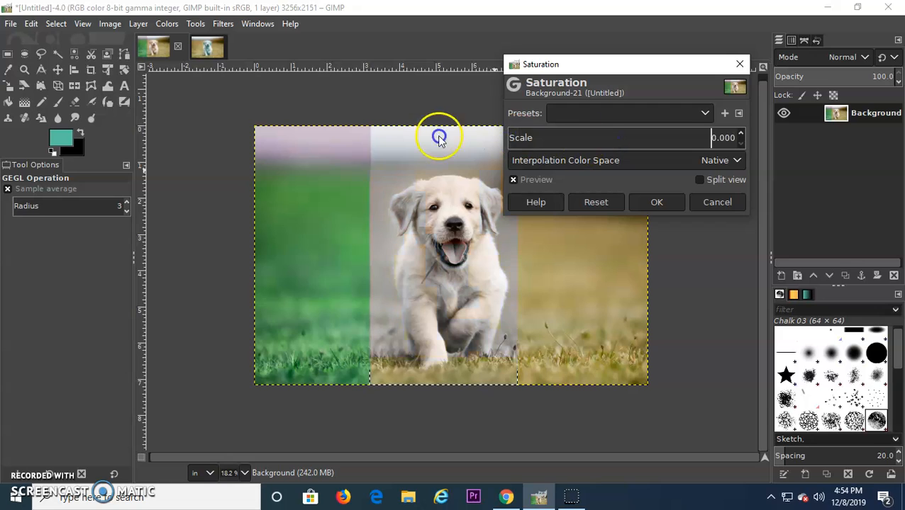
click(659, 203)
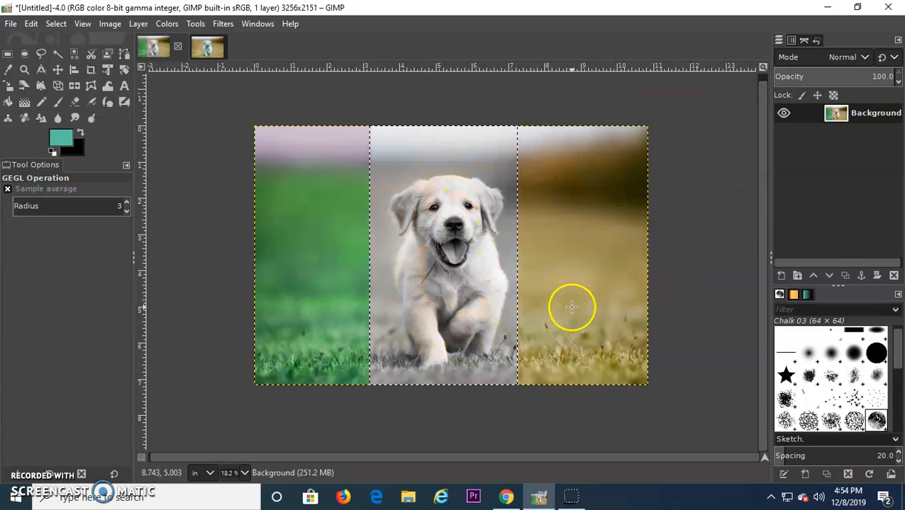
right_click(557, 115)
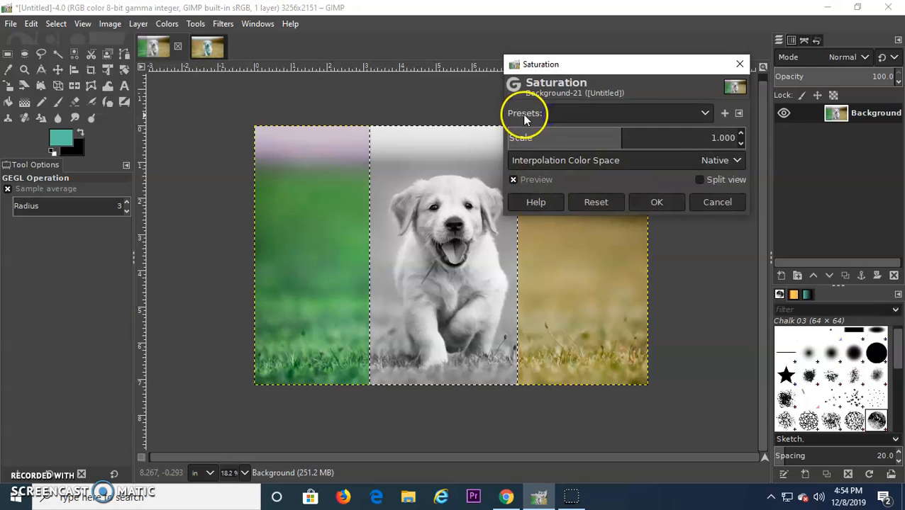
click(740, 63)
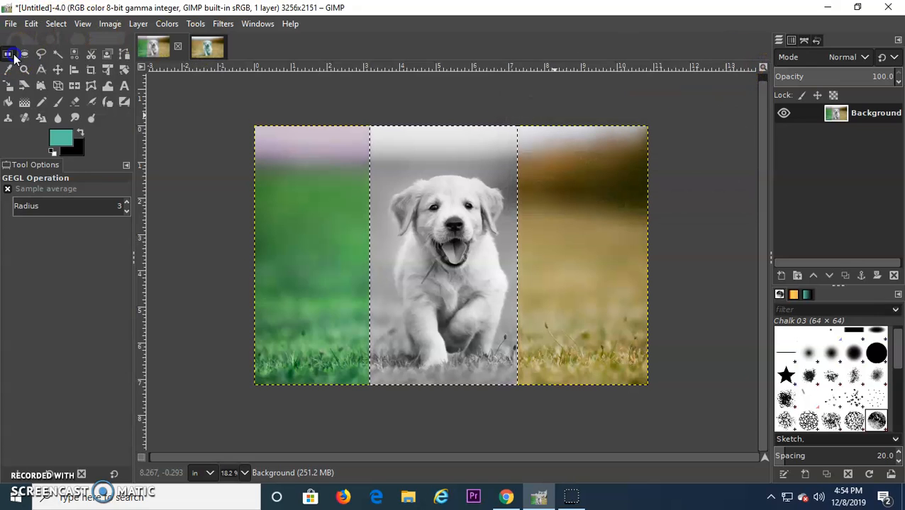
- Make a rectangular selection about 1140 × 2320 px over the remaining right section of the picture
click(8, 54)
drag(518, 118, 655, 397)
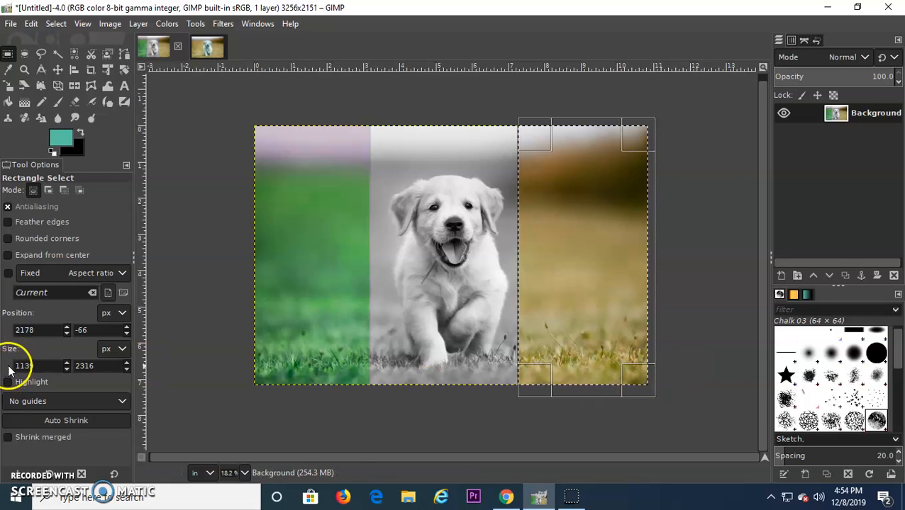
- Switch to the Paintbrush and set its blending mode to LCh Color
click(61, 101)
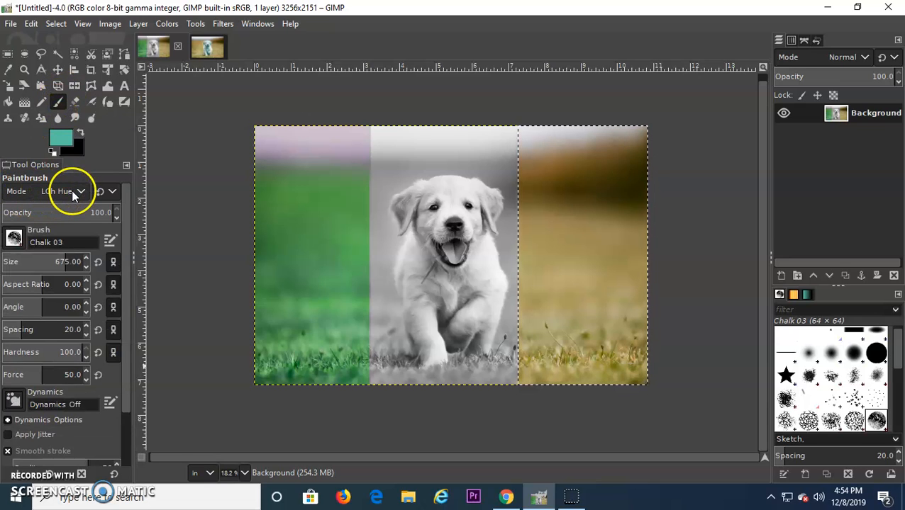
click(71, 190)
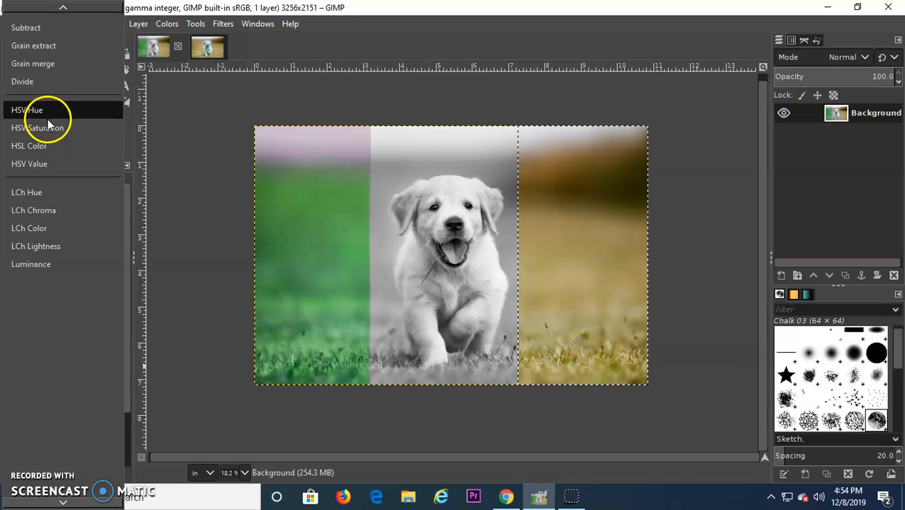
click(60, 193)
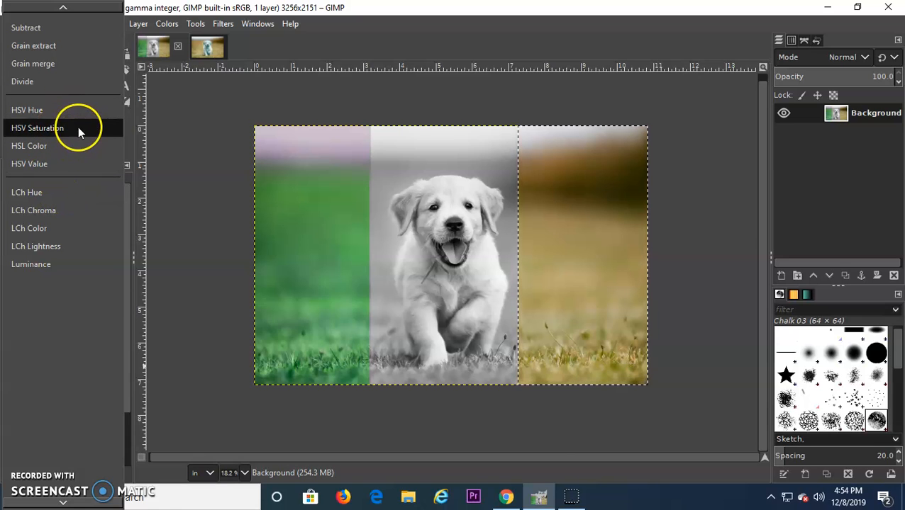
click(54, 228)
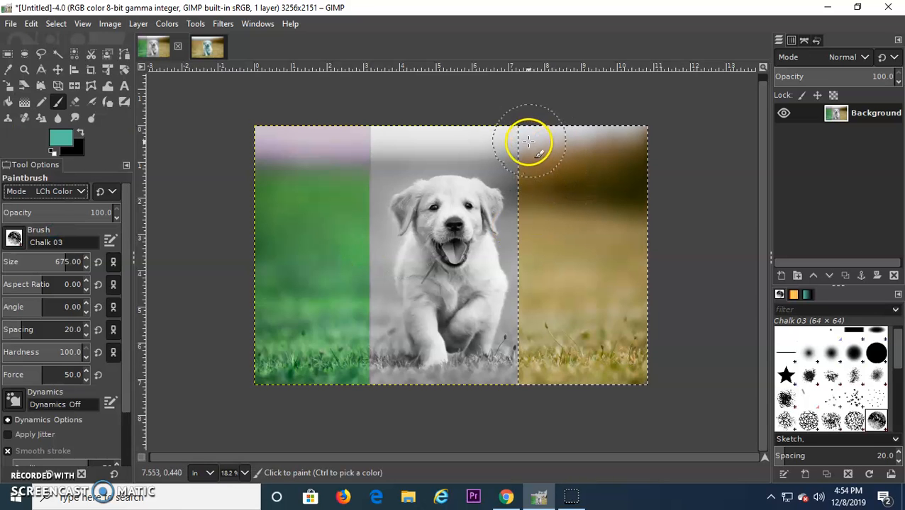
- Set the foreground colour to red f30d0d and paint over the entire selected right section of the picture
click(64, 137)
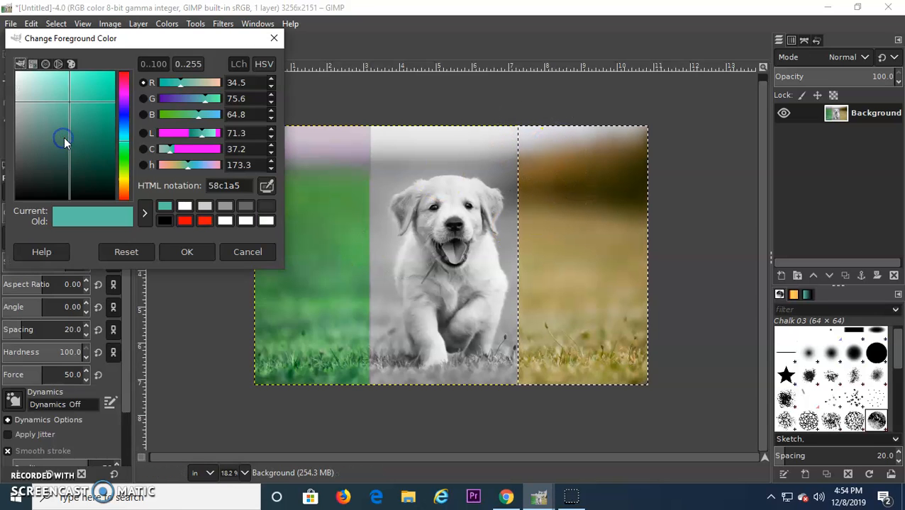
click(123, 75)
click(109, 77)
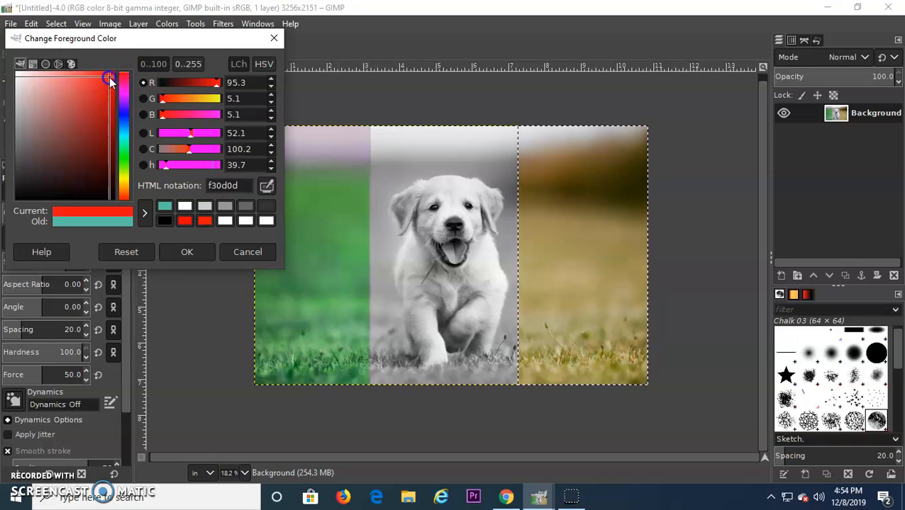
click(190, 252)
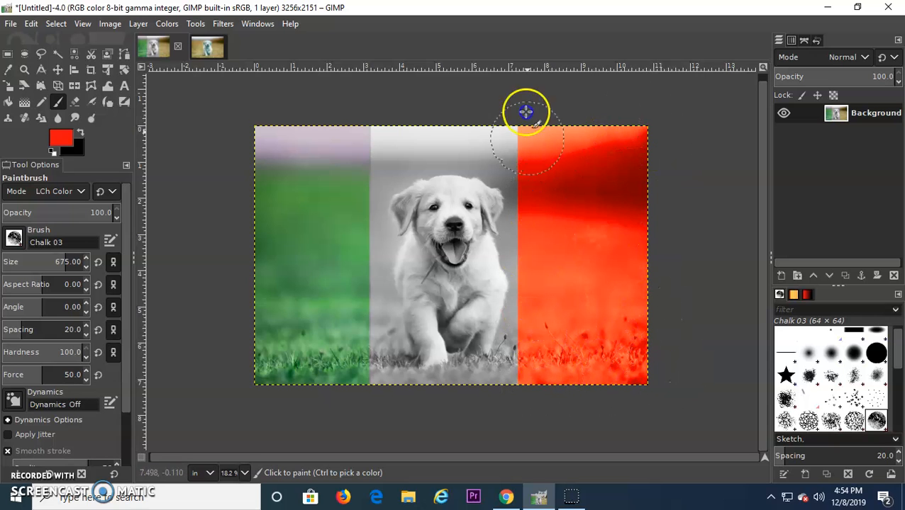
click(606, 243)
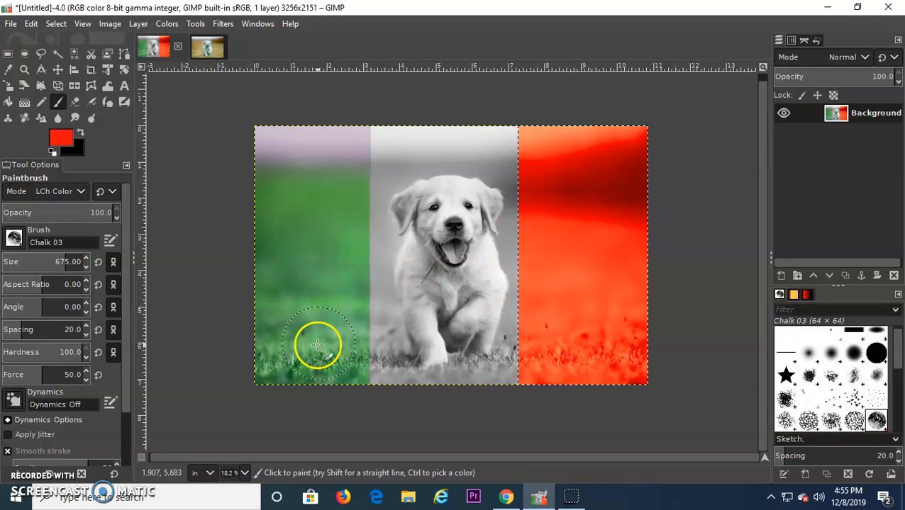
click(11, 23)
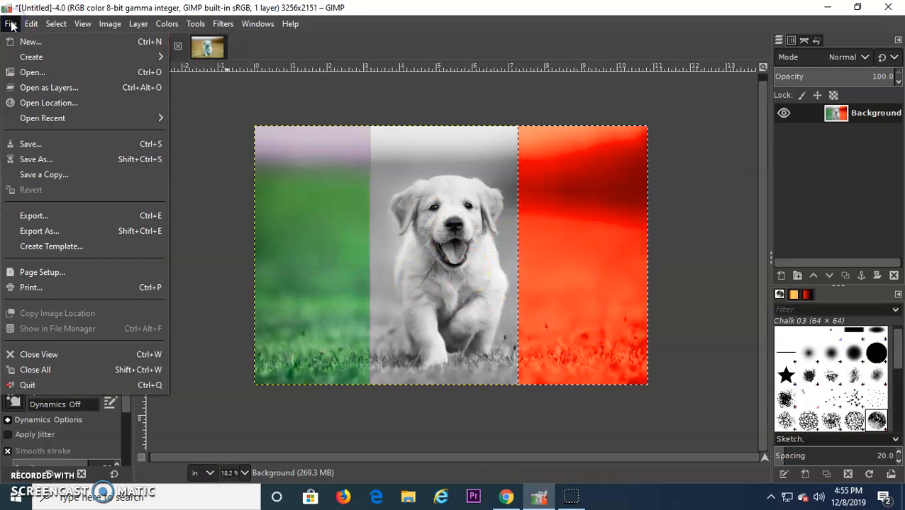
click(71, 161)
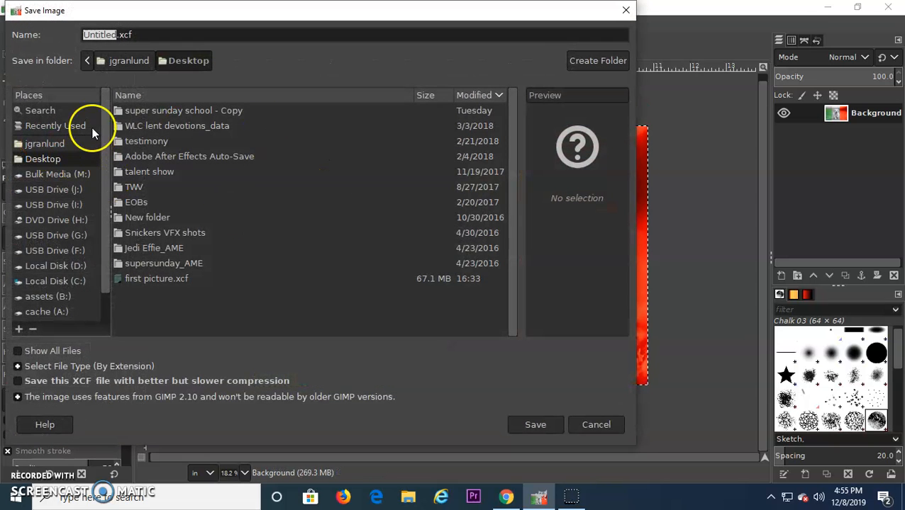
click(600, 425)
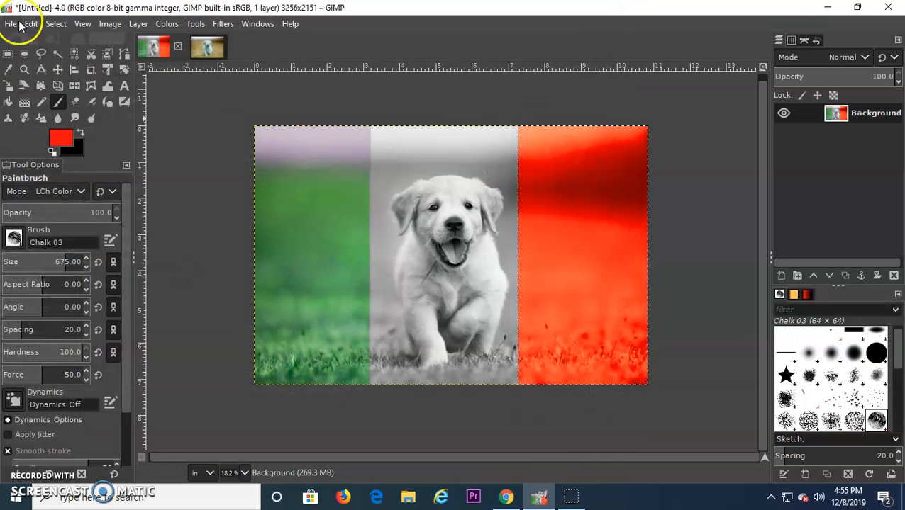
- Start exporting the picture to the Desktop as a JPG with a file name beginning with "re-co"
click(13, 24)
click(55, 232)
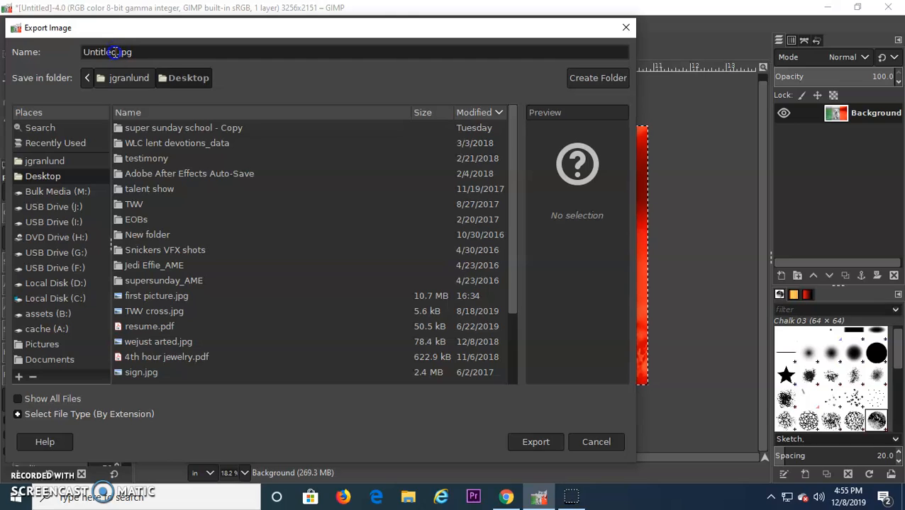
text(re-co)
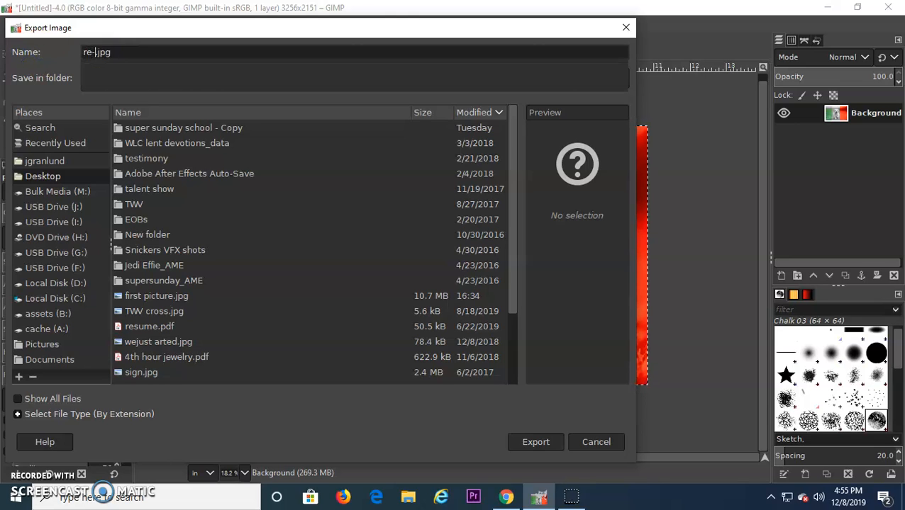